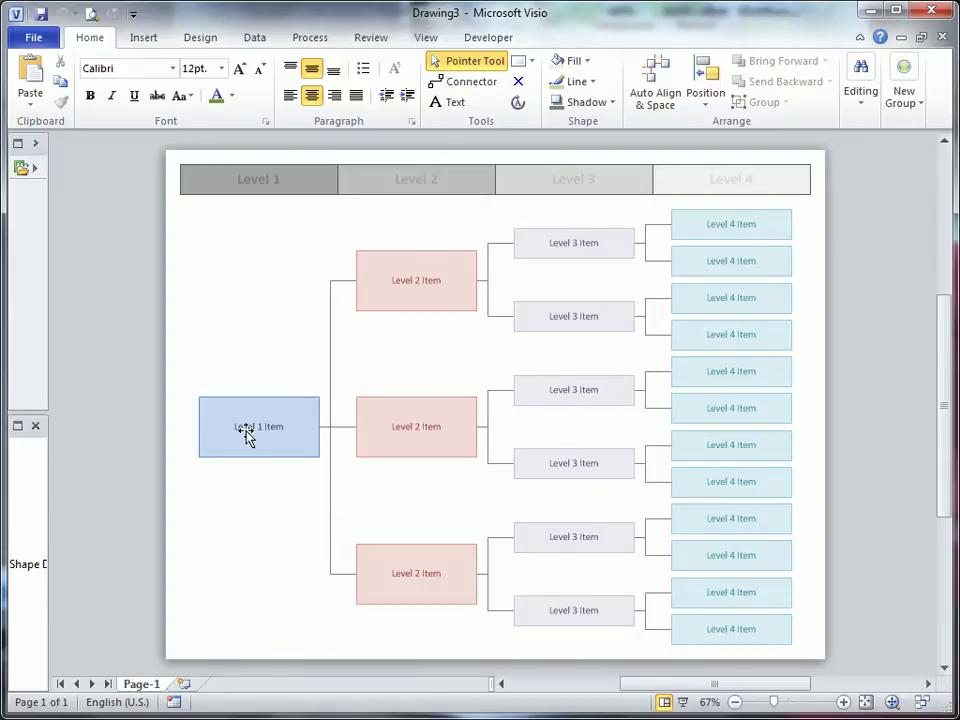
- Try moving the upper Level 2 box and the Level 1 box upward, and undo both moves
scroll(298, 381, "up", 1)
left_click_drag(298, 381, 231, 364)
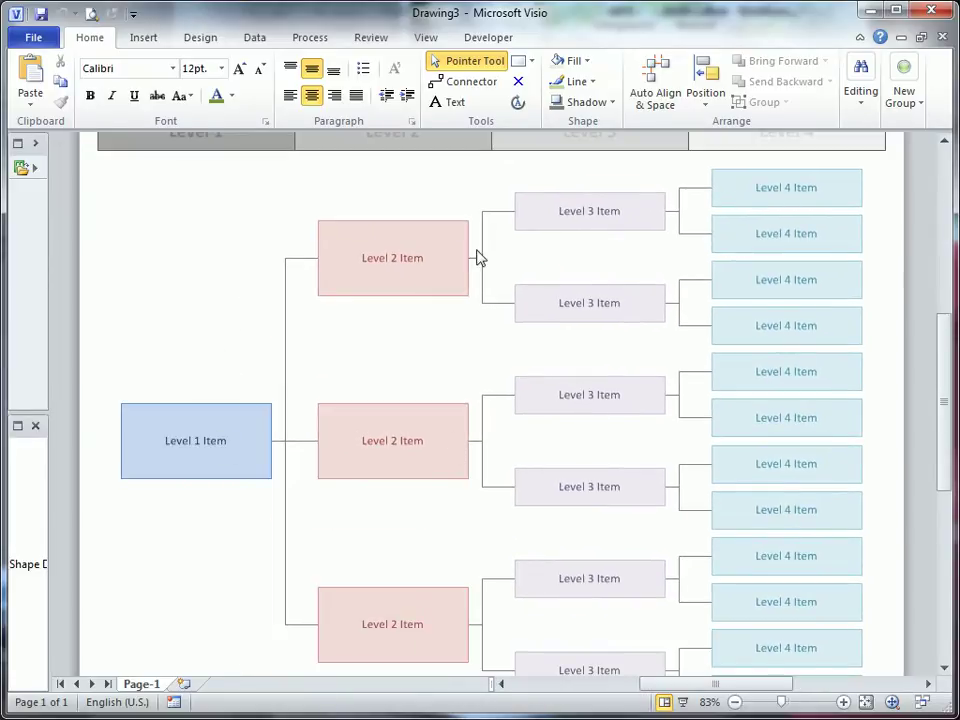
left_click(301, 260)
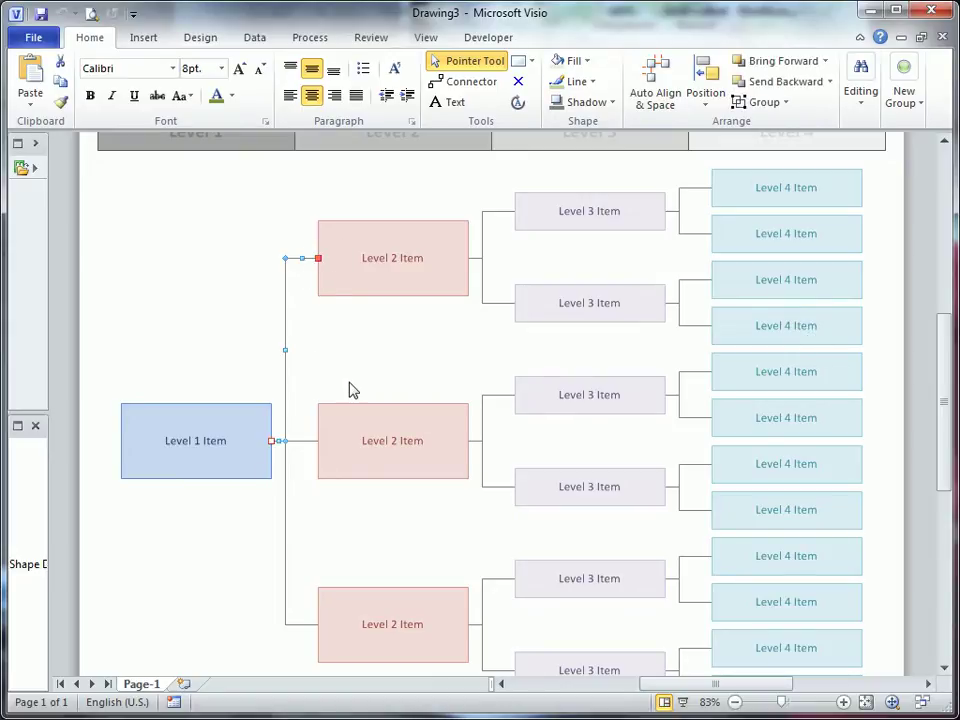
left_click_drag(392, 275, 388, 238)
left_click_drag(182, 458, 182, 327)
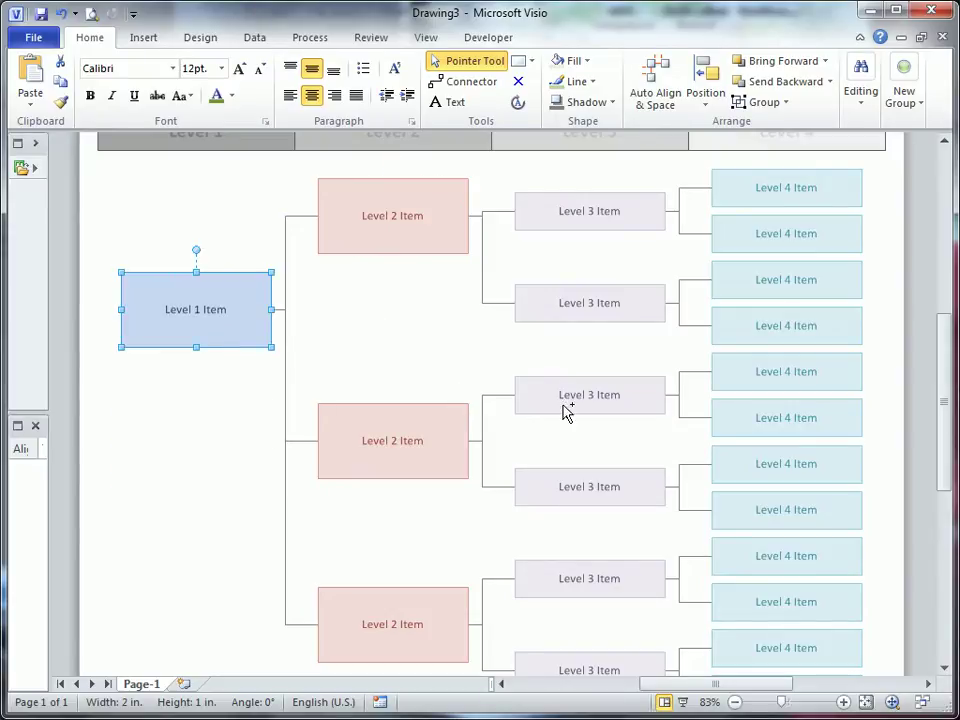
key("ctrl+z")
key("ctrl+z")
key("ctrl+z")
left_click(418, 350)
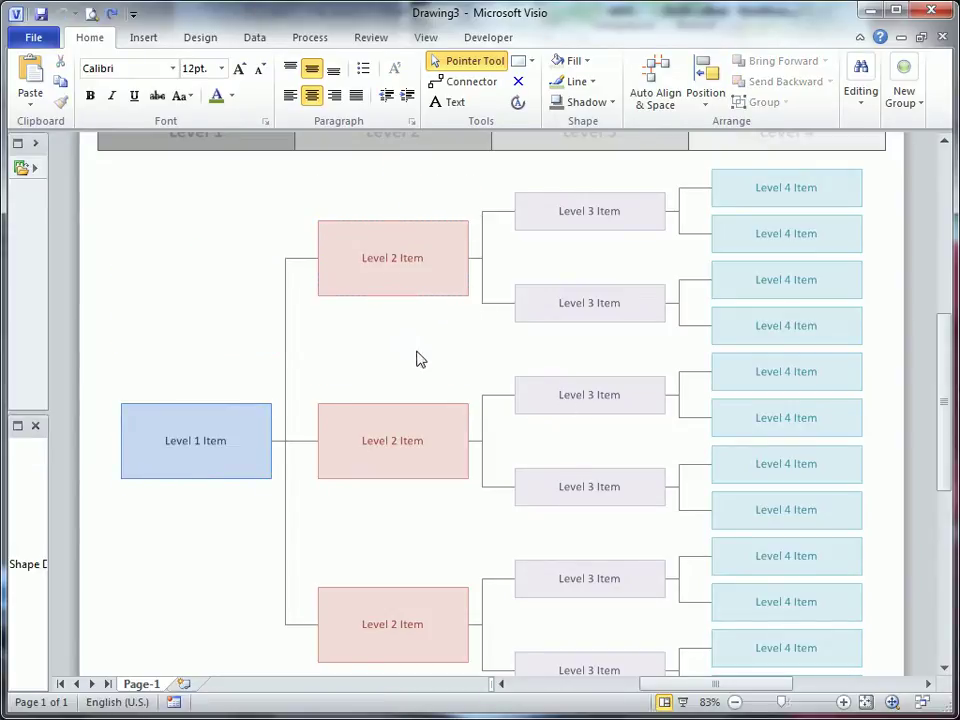
- Change the text of the uppermost Level 2 box to "Level Two Item"
double_click(413, 261)
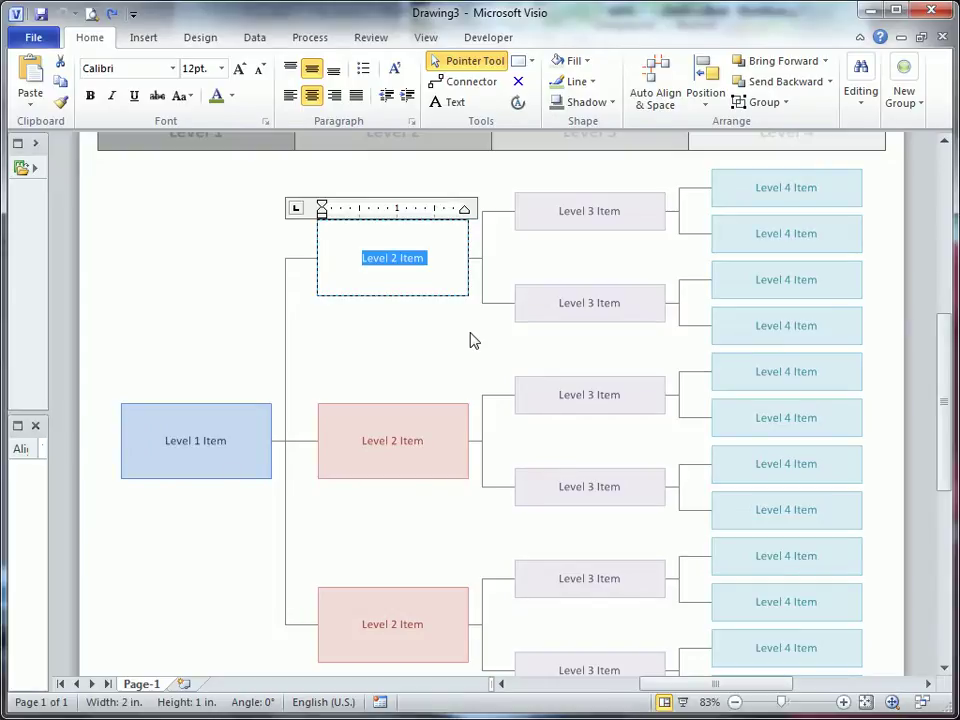
type("Level Two Item")
left_click(366, 381)
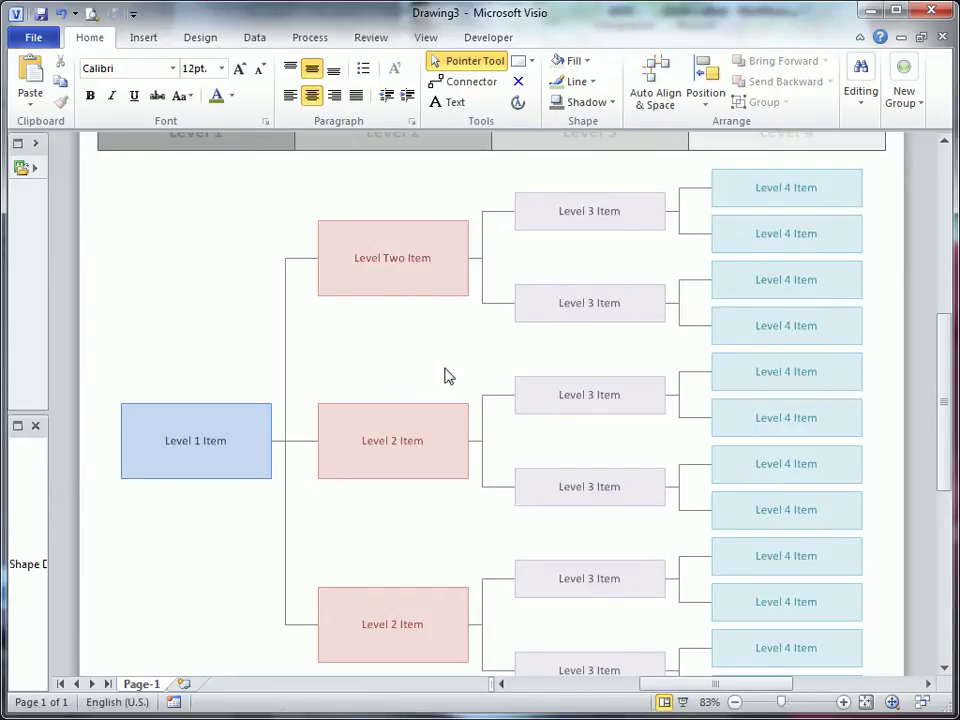
- Try shifting the Level 1 heading right and then left past the page edge, and undo the moves
scroll(446, 369, "down", 2, "ctrl")
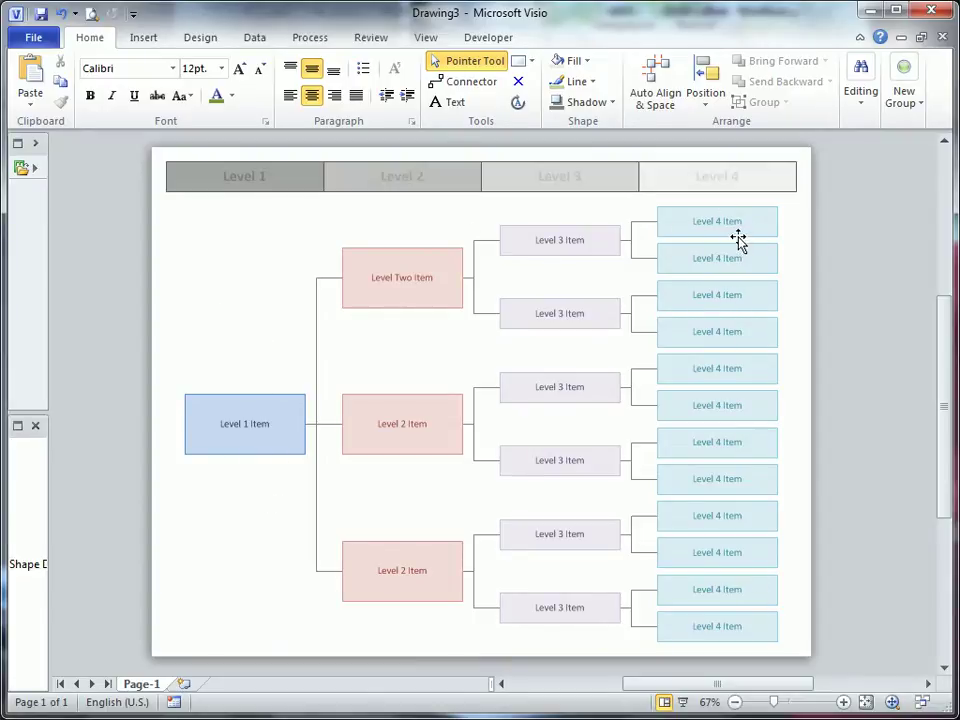
left_click(290, 182)
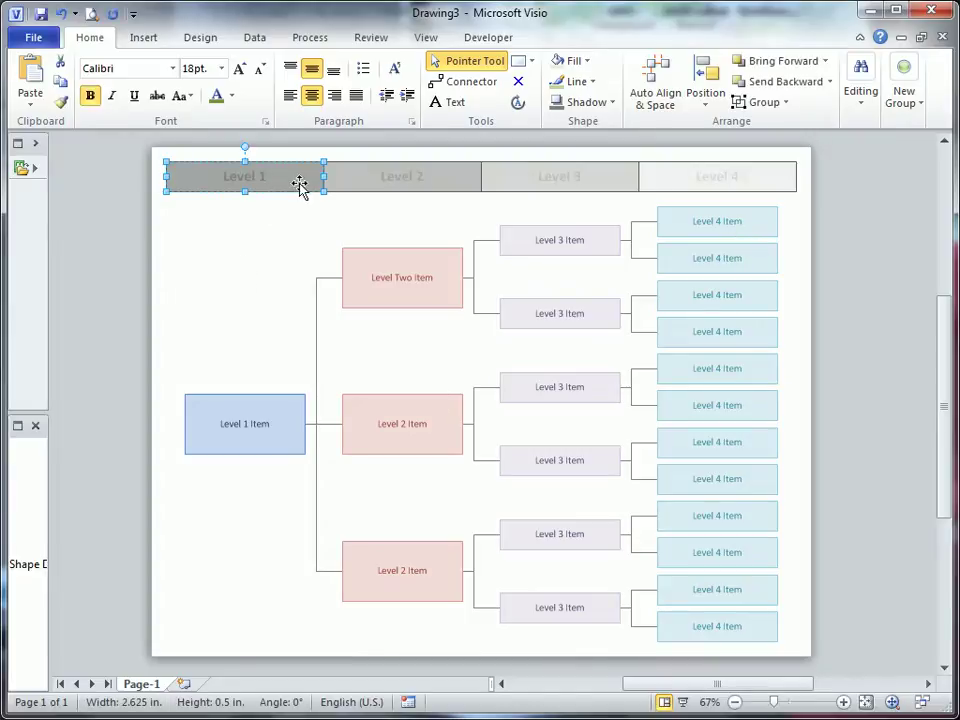
left_click_drag(286, 178, 377, 199)
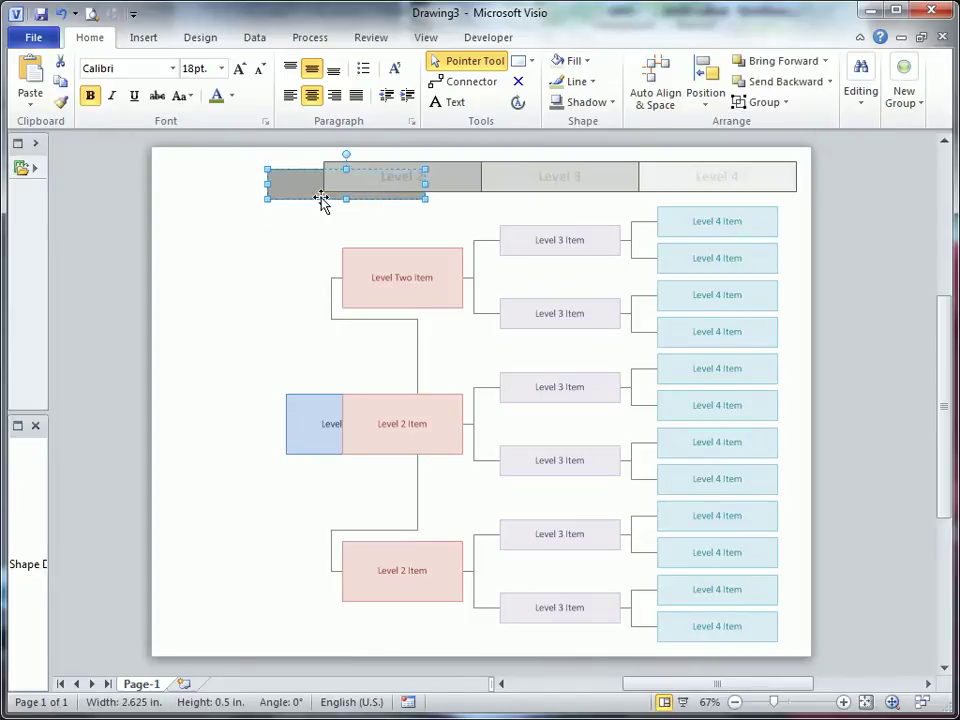
left_click_drag(317, 196, 132, 222)
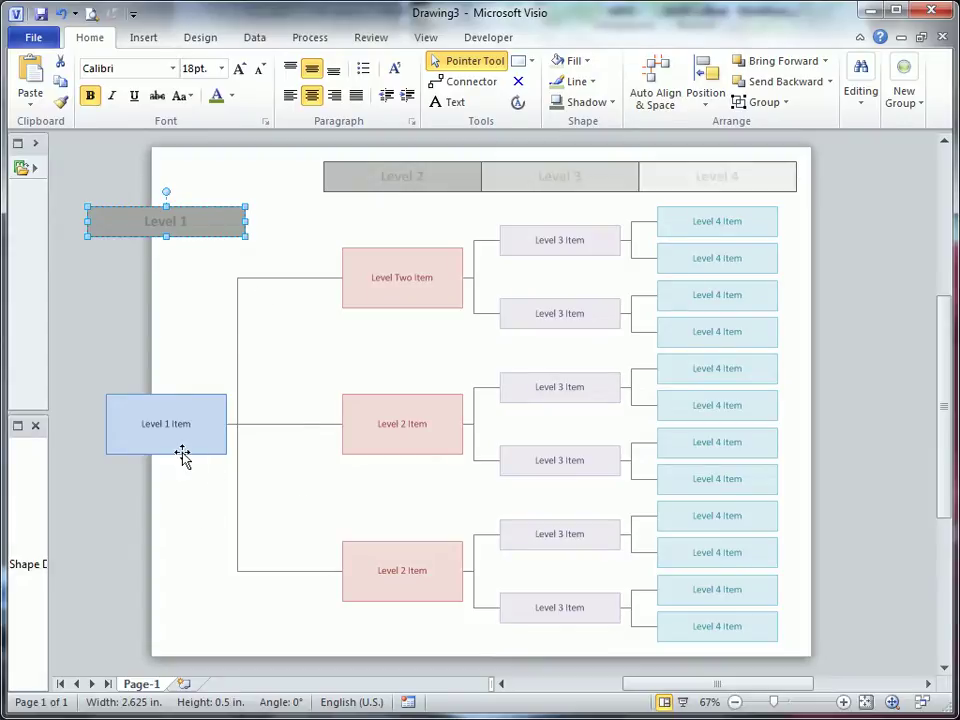
key("ctrl+z")
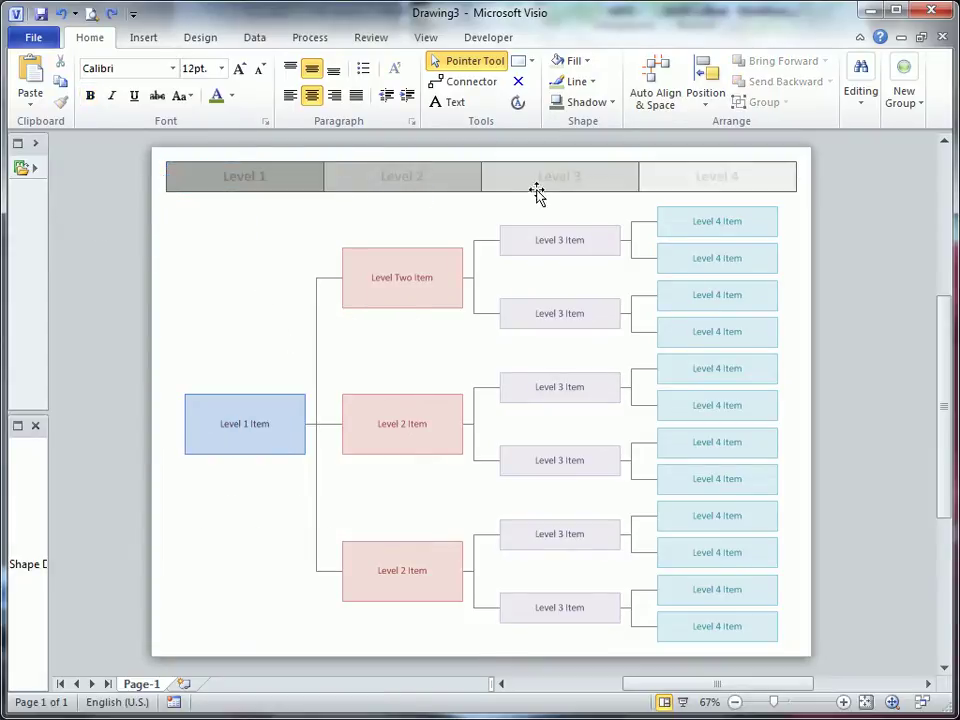
- Try resizing the Level 3 heading from its left edge
left_click(525, 183)
left_click_drag(483, 177, 514, 176)
left_click(560, 220)
- Display the grid on the drawing page
left_click(426, 37)
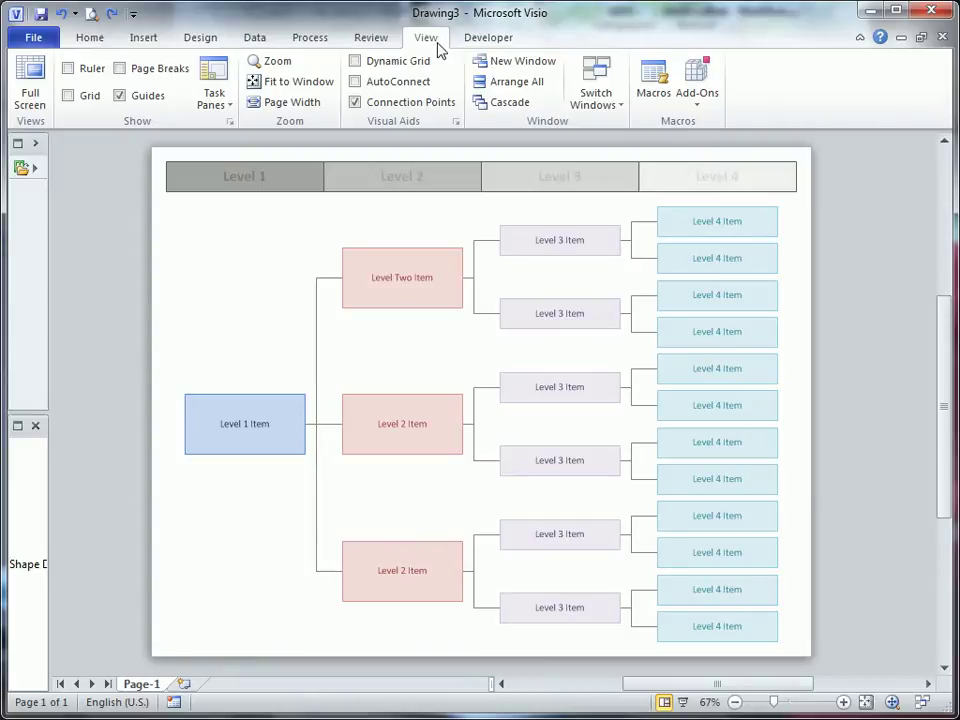
left_click(68, 96)
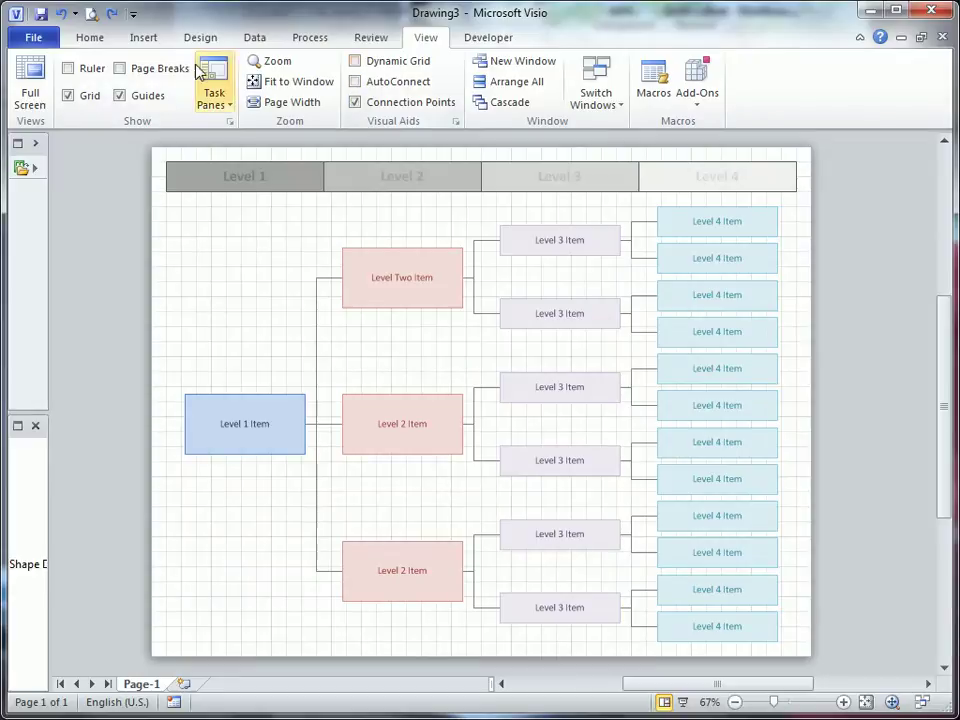
left_click(92, 38)
- Select all four level headings and narrow them together from their left edge
left_click(240, 184)
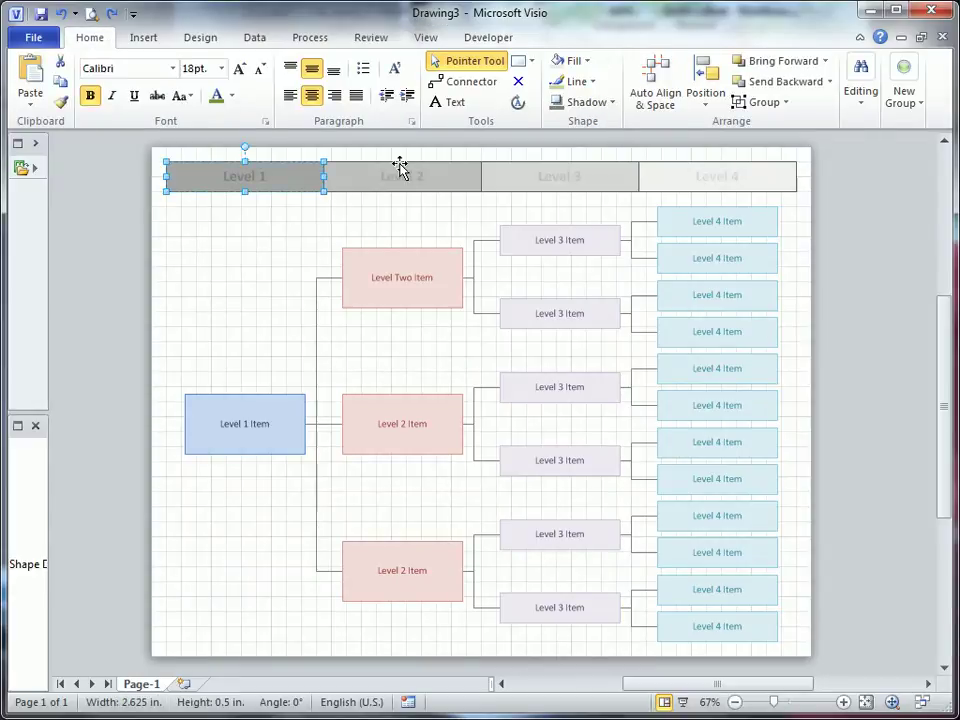
left_click(431, 170, "shift")
left_click(564, 176, "shift")
left_click(730, 172, "shift")
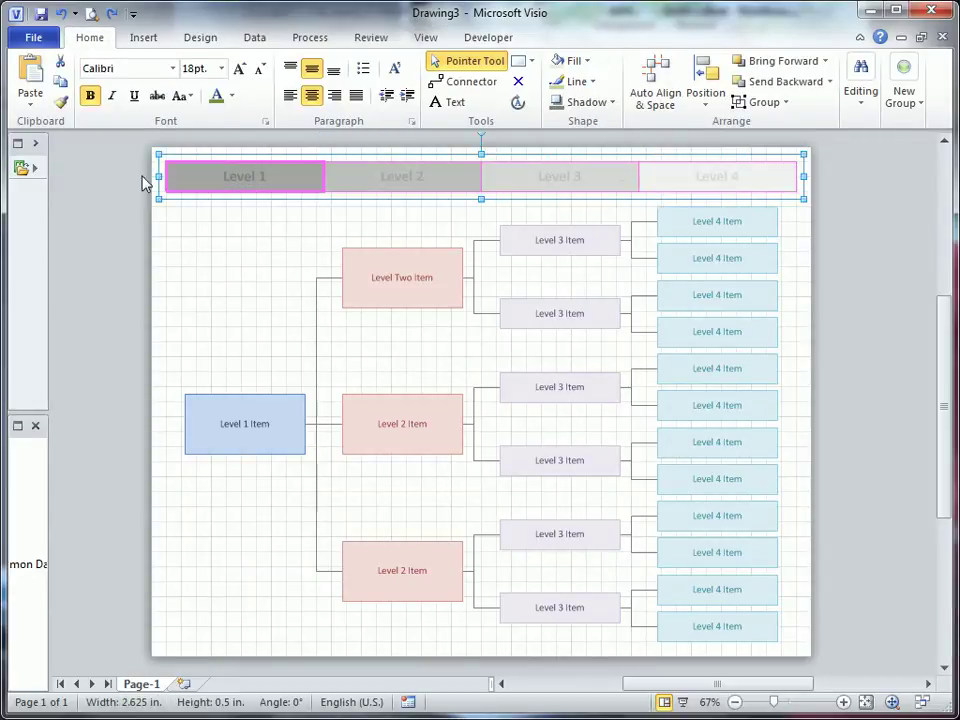
left_click_drag(158, 176, 203, 173)
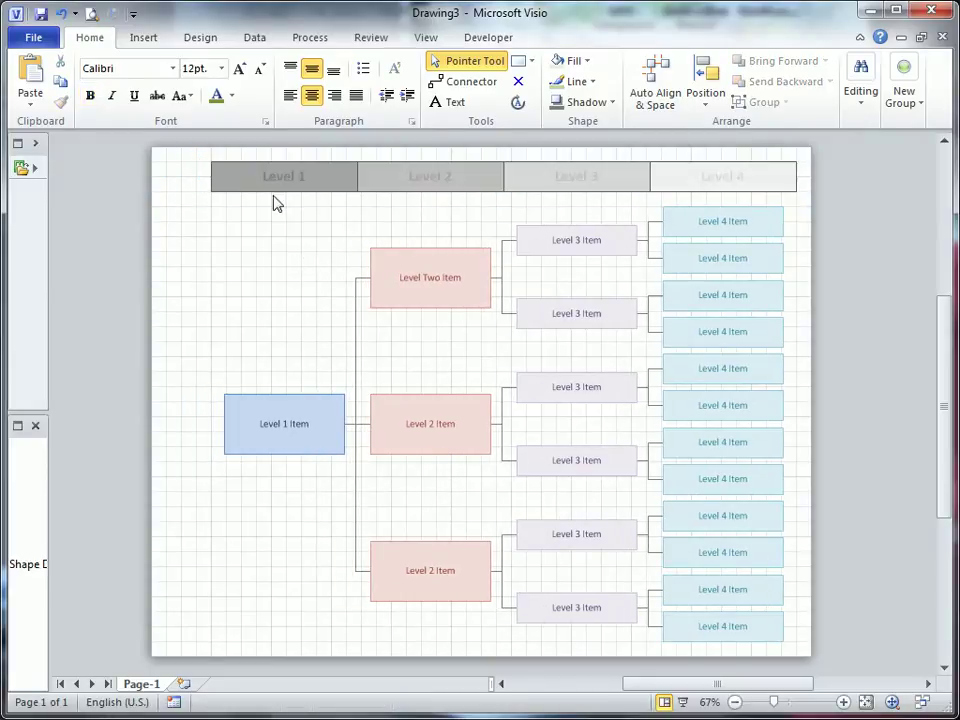
- Move the Level 1 heading left to the page margin, leaving a gap before Level 2
left_click(305, 186)
left_click_drag(308, 188, 265, 185)
left_click(143, 190)
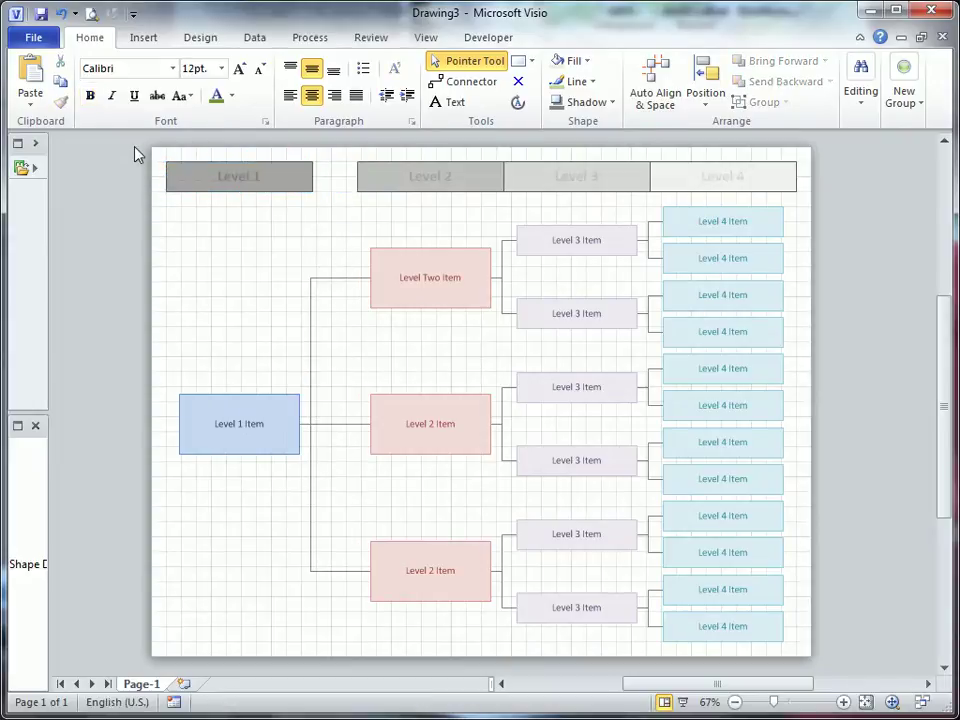
- Distribute the four level headings horizontally with equal spacing between their centers
left_click_drag(139, 147, 909, 201)
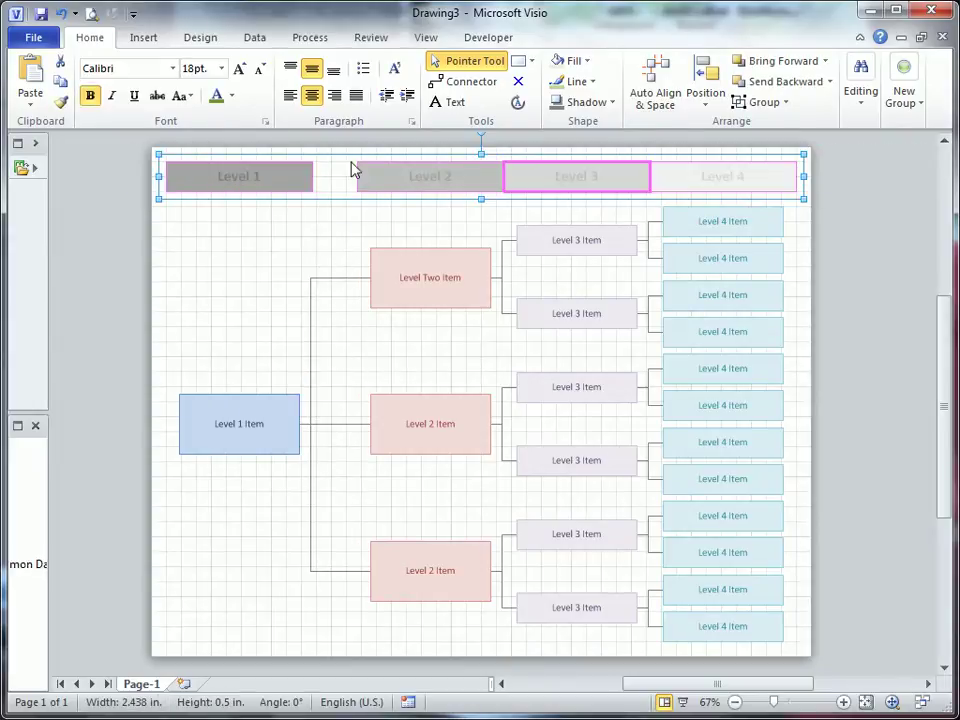
right_click(583, 178)
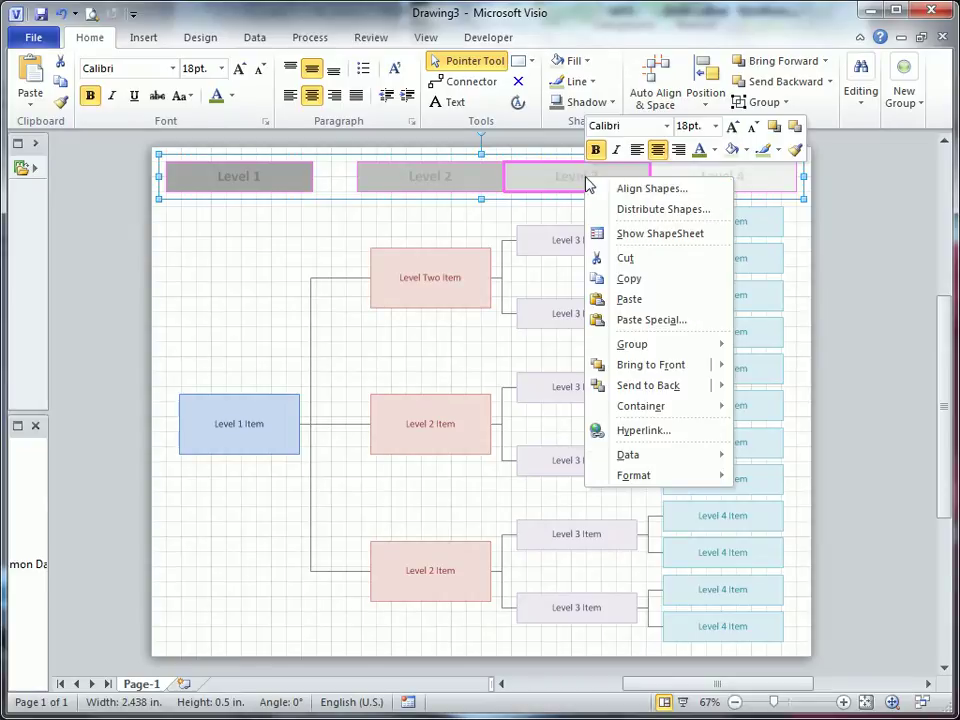
left_click(697, 212)
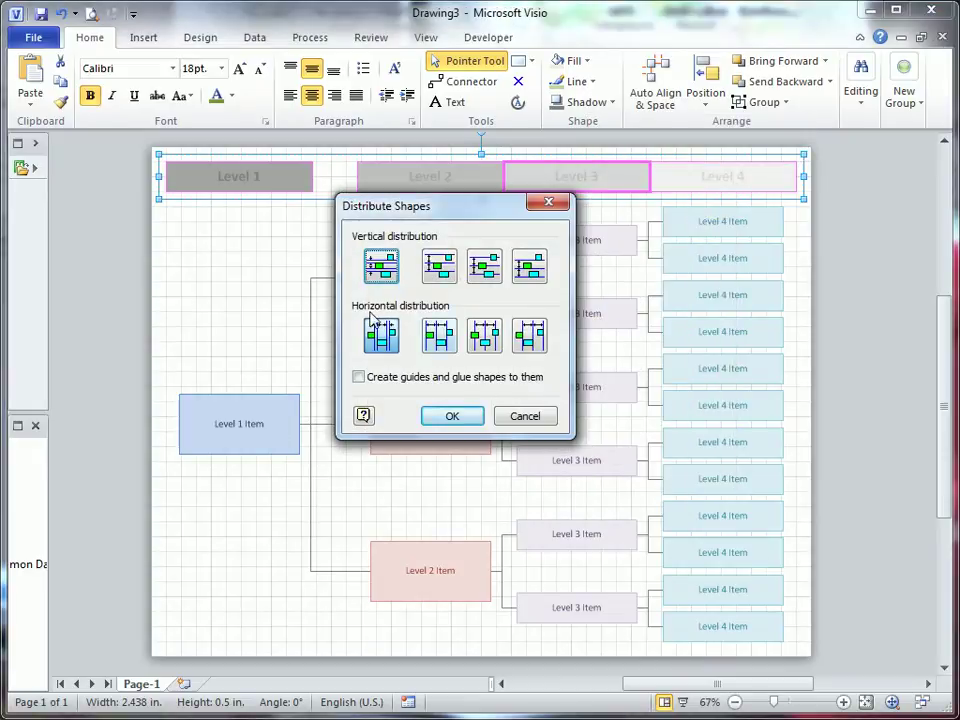
left_click(484, 334)
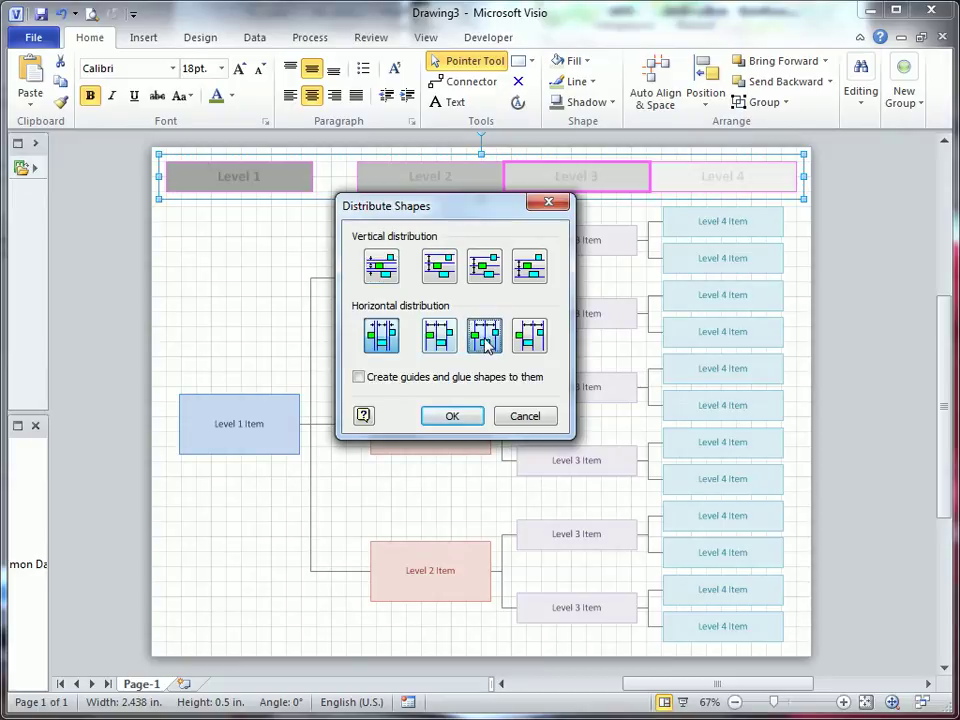
left_click(451, 418)
left_click(246, 225)
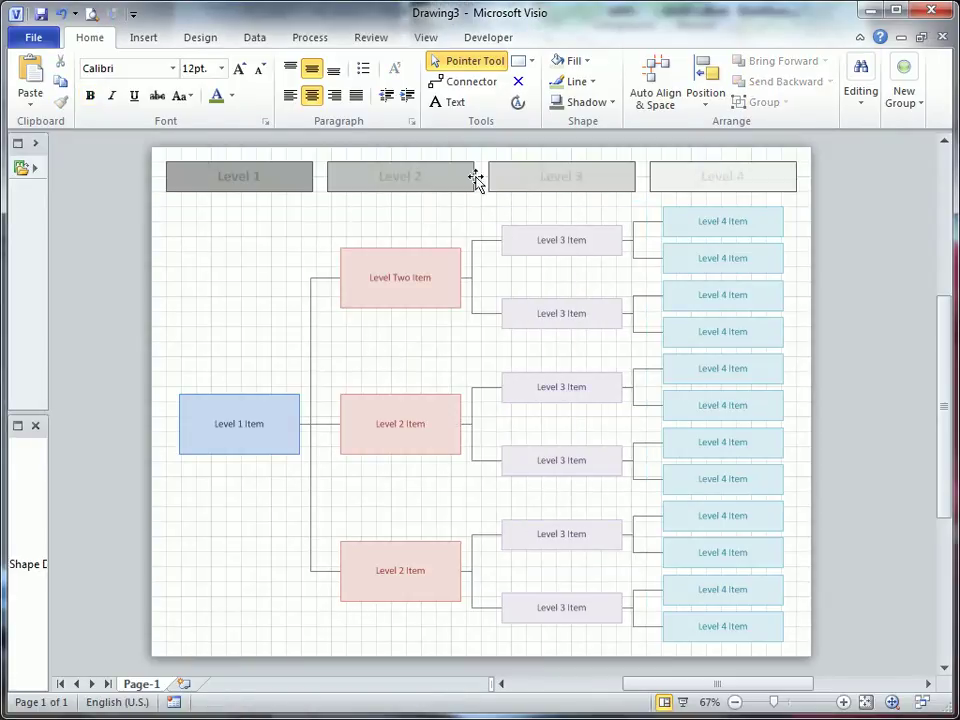
- Nudge the Level 2 and Level 3 headings right together, and nudge the Level 2 heading slightly farther right
left_click(391, 190)
left_click(540, 177, "shift")
key("Right")
left_click(395, 258)
left_click(398, 172)
key("Right")
key("Right")
- Widen the Level 1 heading to the right, leaving a small gap before the Level 2 heading
left_click(218, 168)
left_click_drag(314, 175, 327, 175)
left_click(347, 279)
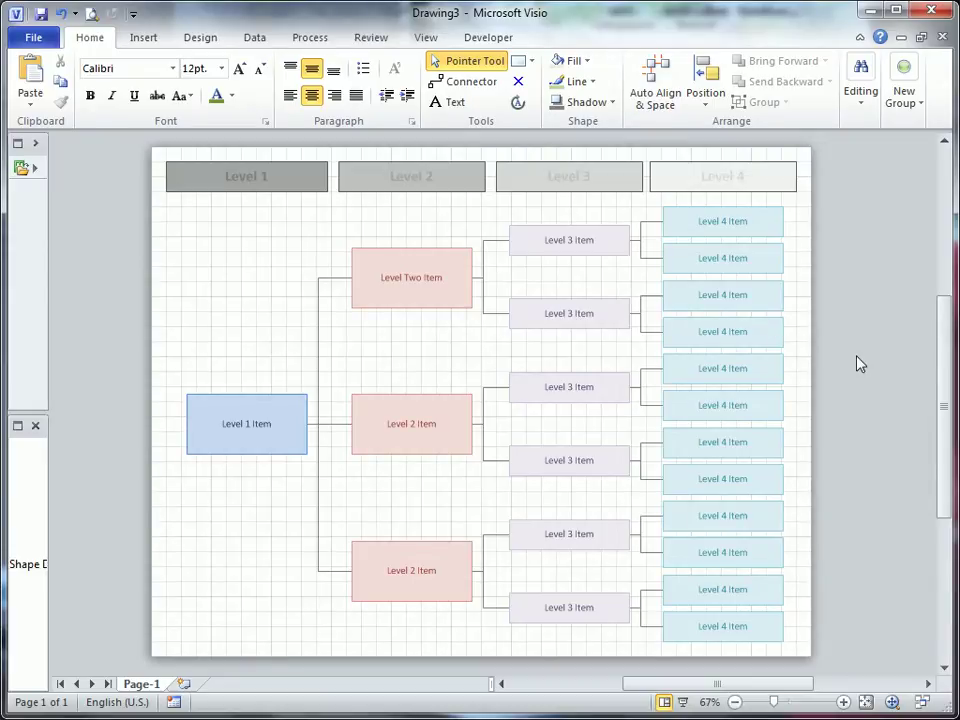
- Preview theme fill colors on the Level Two Item box without applying any
left_click(425, 278)
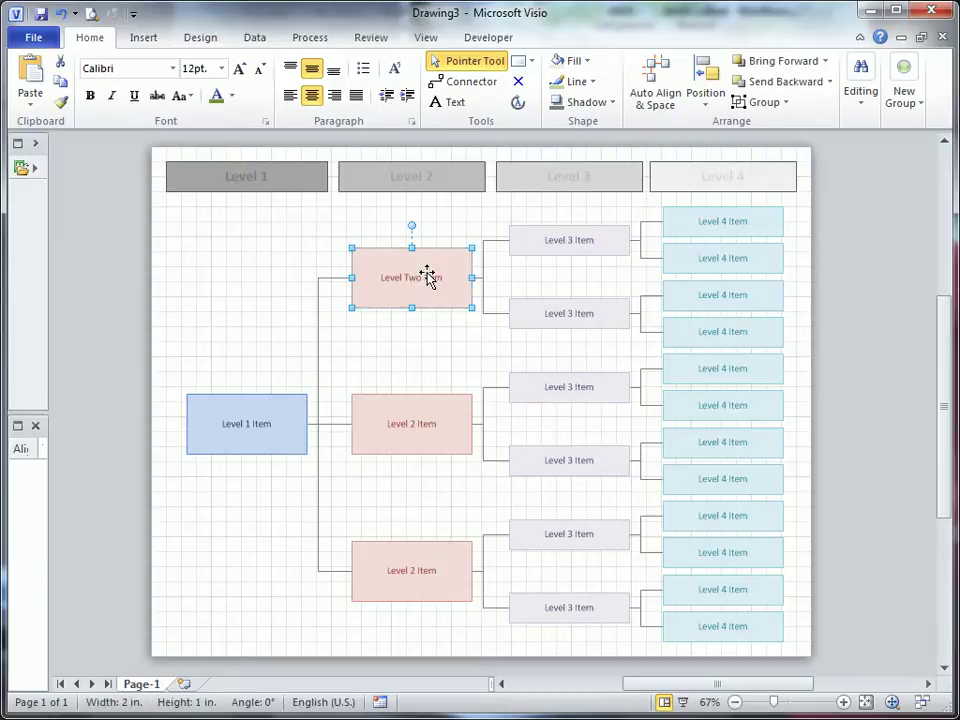
left_click(578, 61)
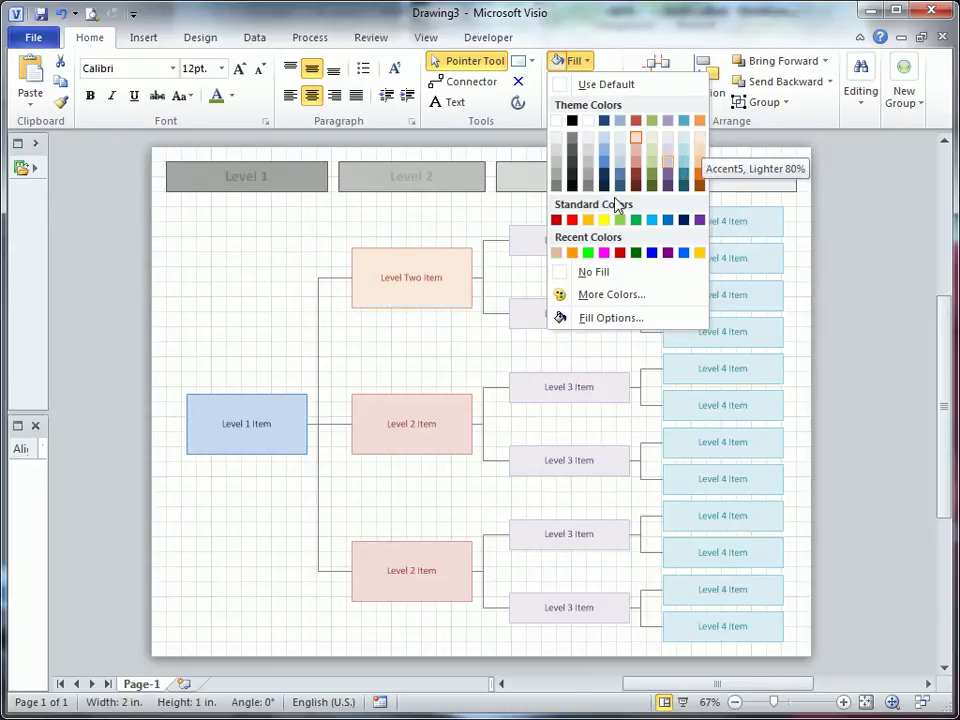
left_click(402, 234)
left_click(297, 283)
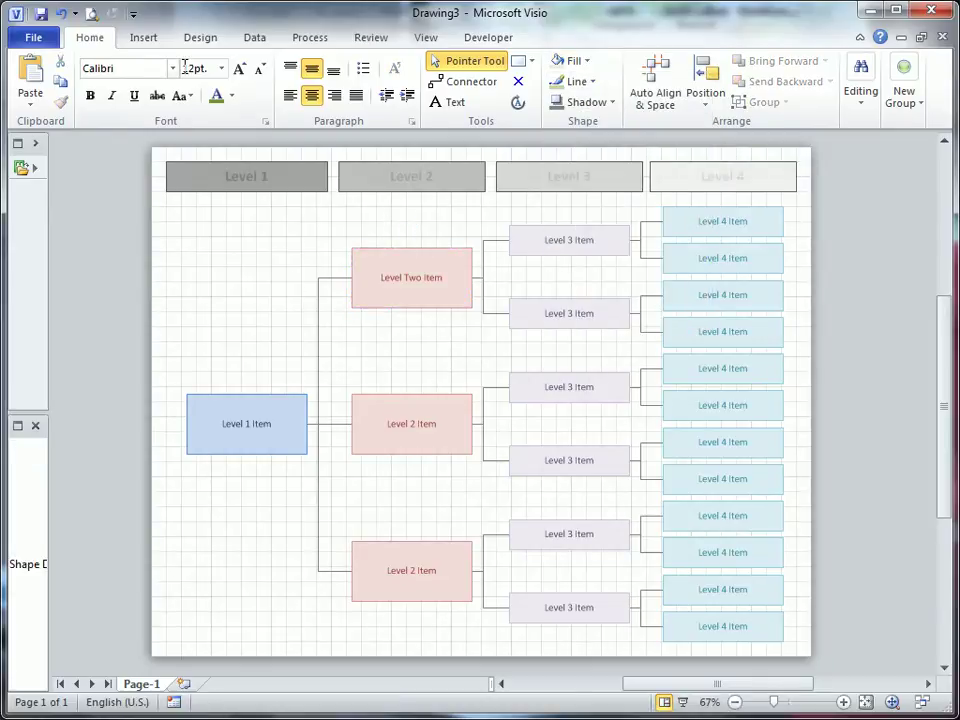
- Try the rounded blue-gray, mauve, rounded teal and bright blue built-in themes on the diagram, and reset it to No Theme
left_click(200, 38)
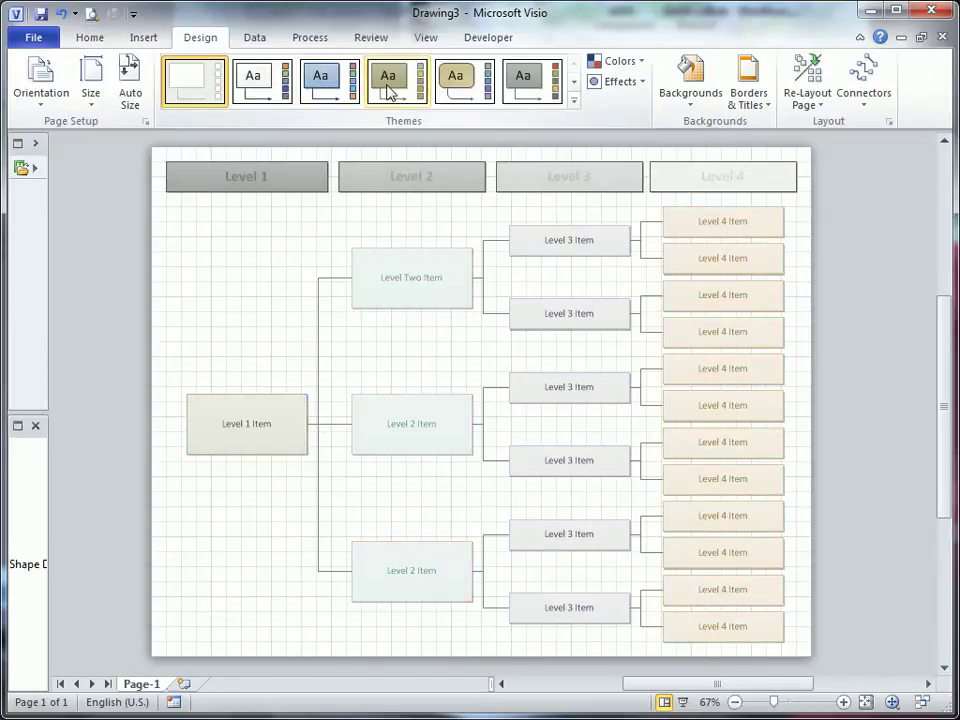
left_click(574, 100)
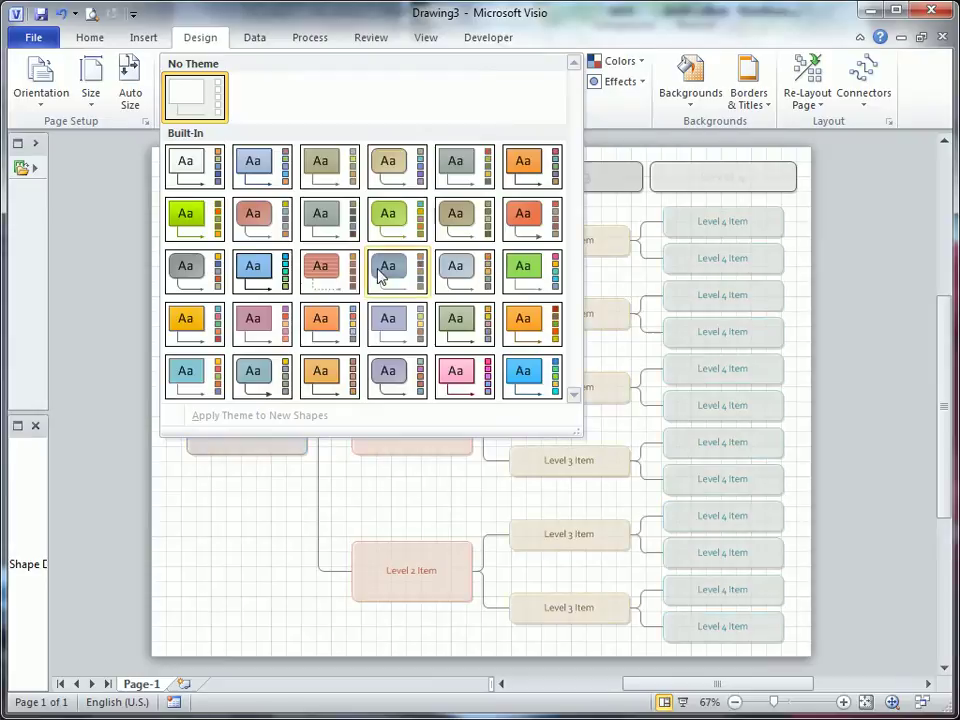
left_click(383, 266)
left_click(574, 100)
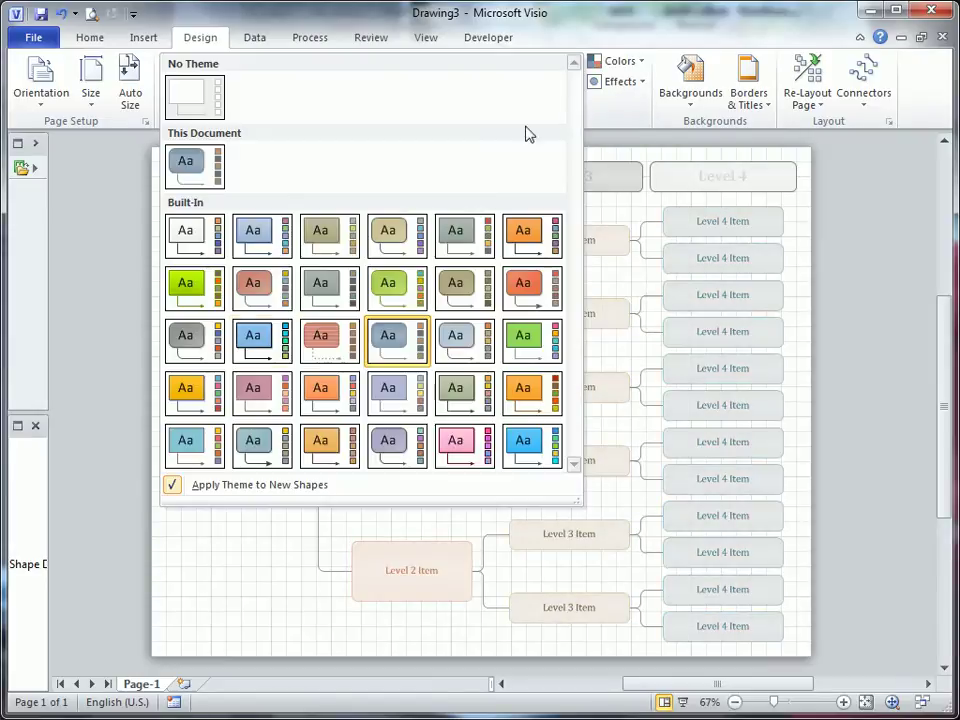
left_click(250, 403)
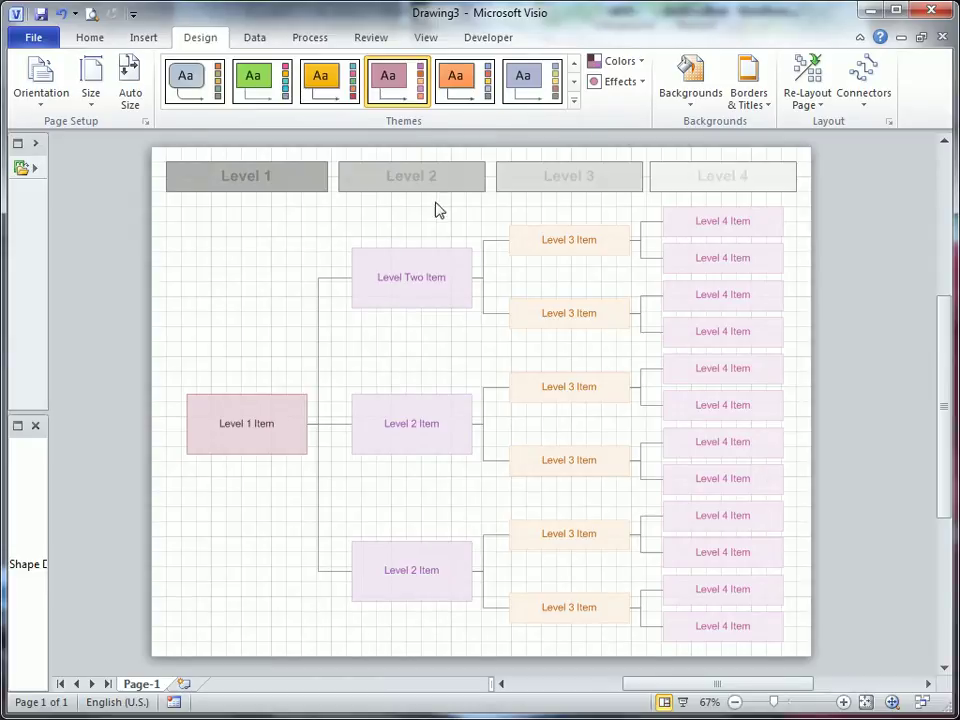
left_click(574, 100)
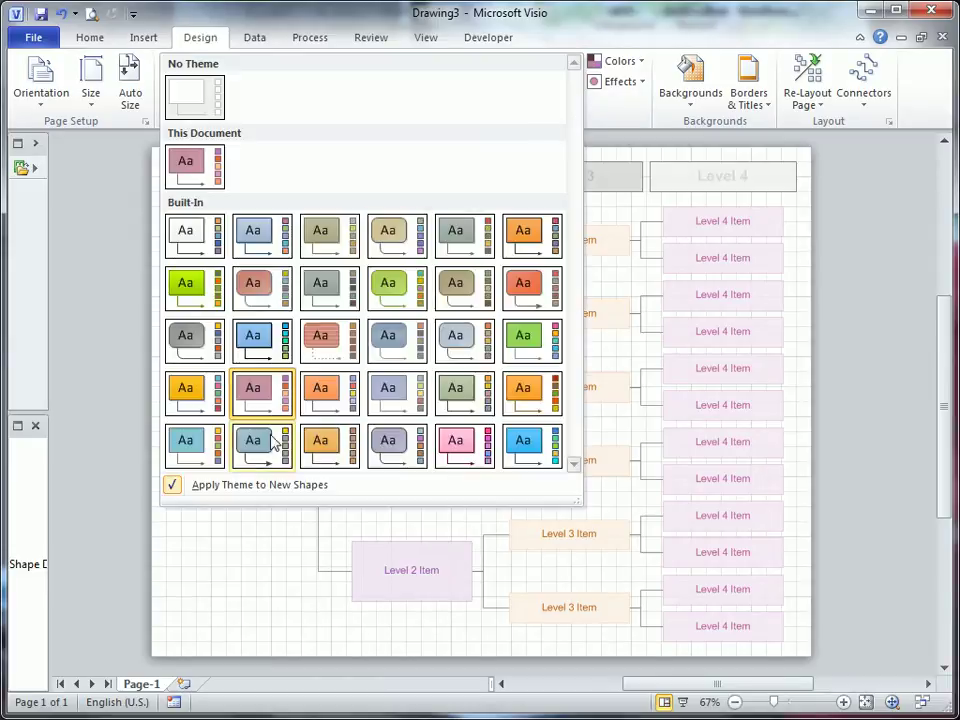
left_click(264, 440)
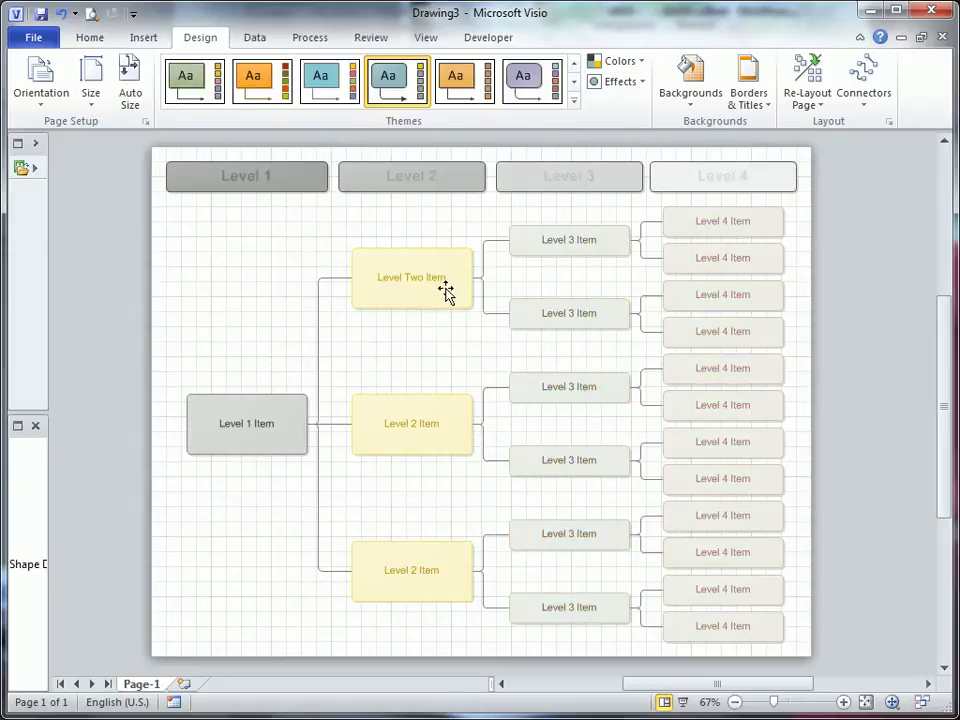
left_click(573, 100)
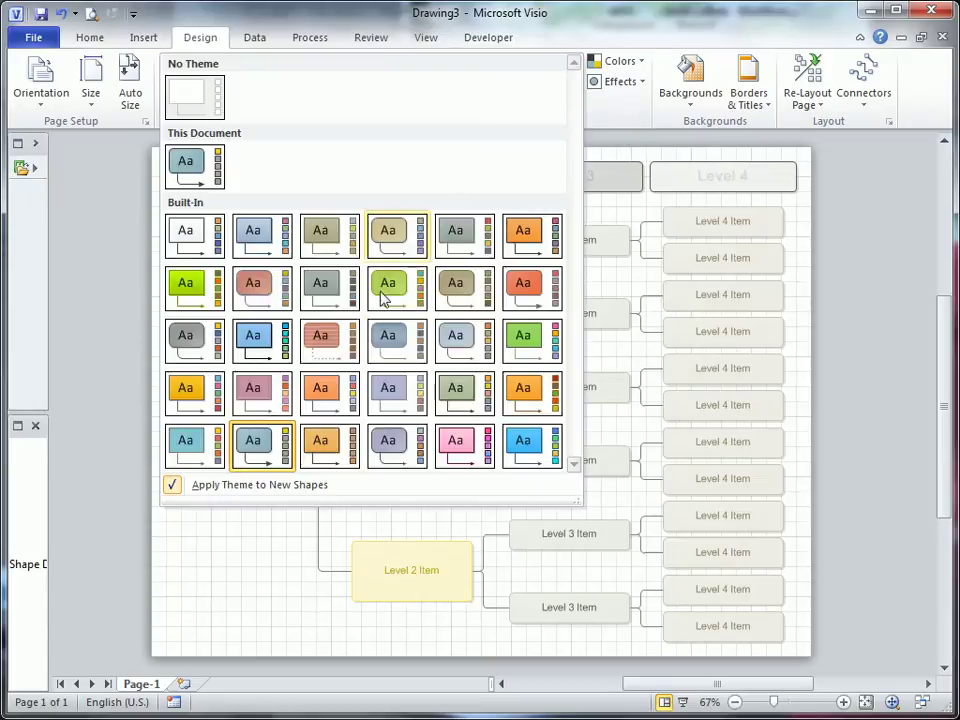
left_click(520, 445)
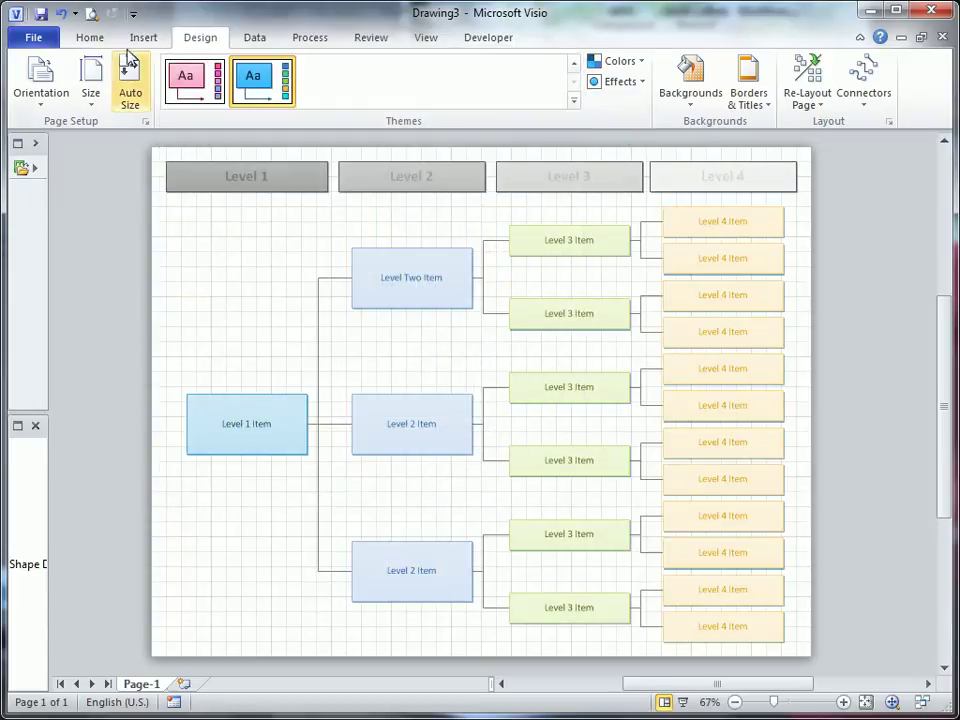
left_click(573, 101)
left_click(224, 103)
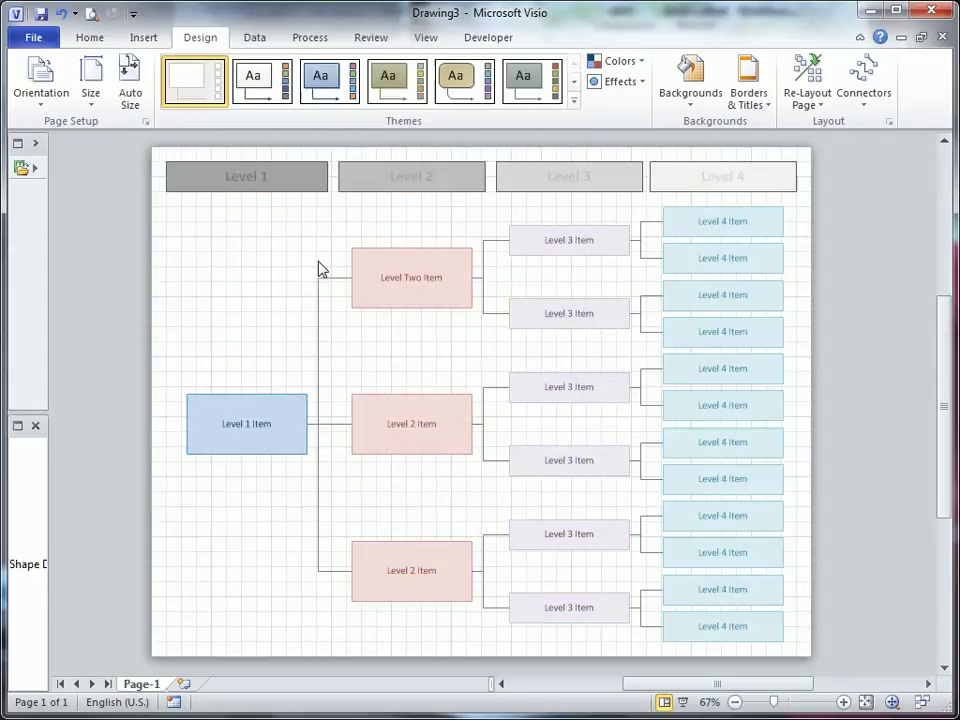
- Fill the Level Two Item box with the lightest green theme color
left_click(407, 280)
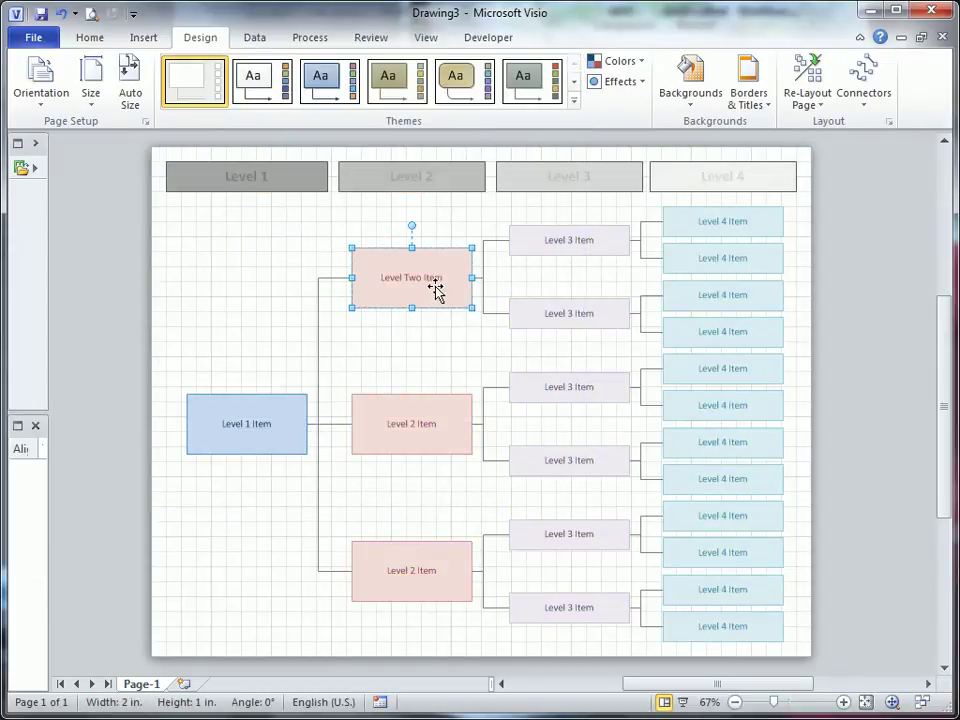
left_click(90, 37)
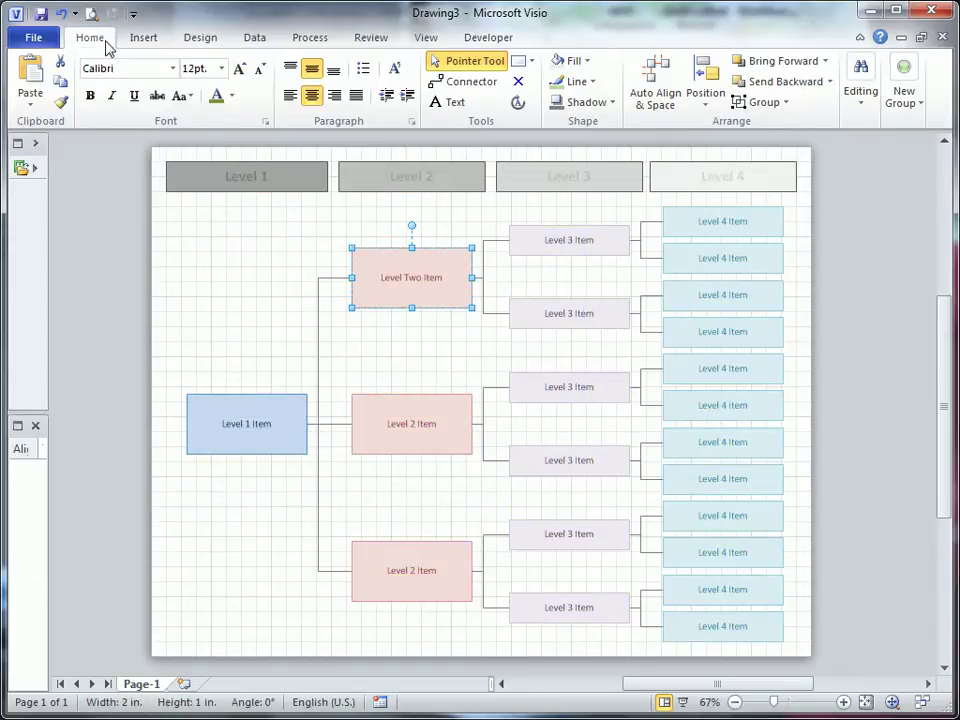
left_click(589, 63)
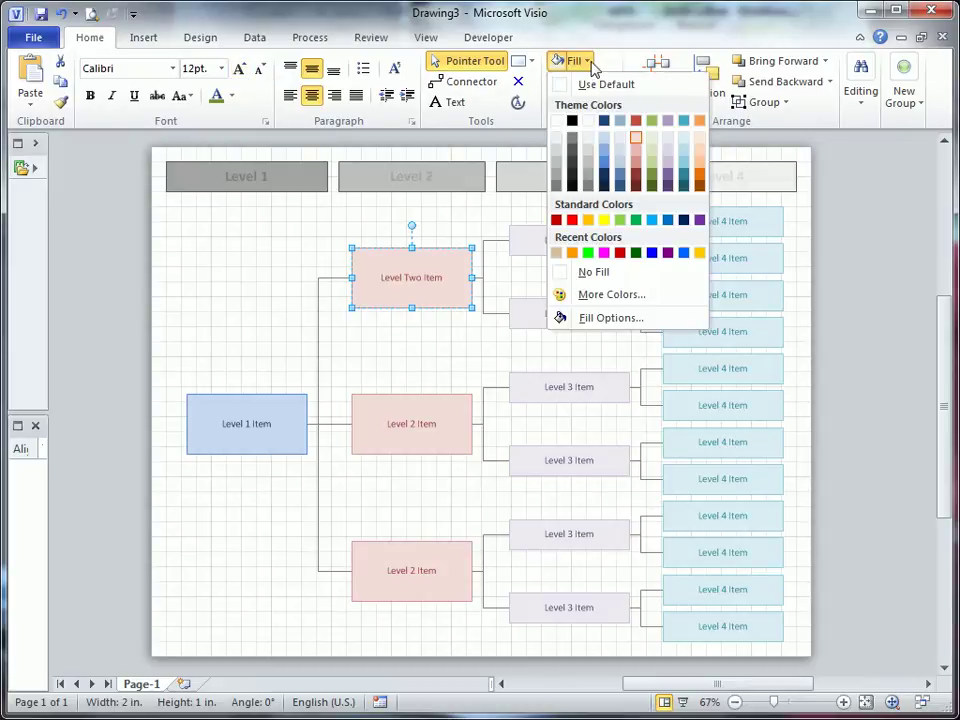
left_click(652, 142)
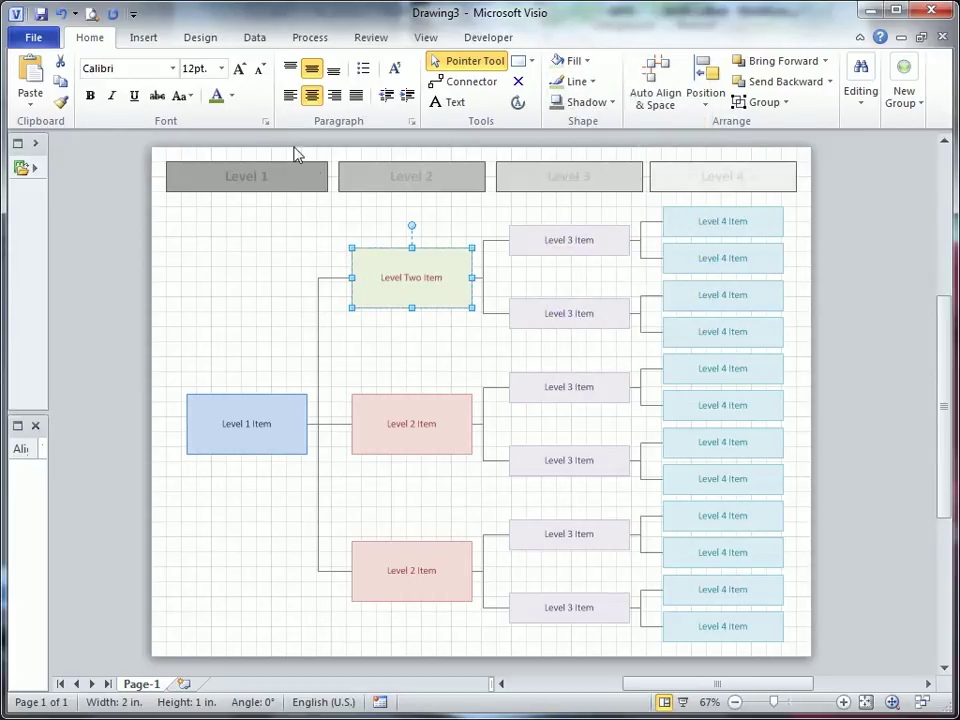
- Color the Level Two Item box's text dark green and its outline green, using the theme colors
left_click(231, 96)
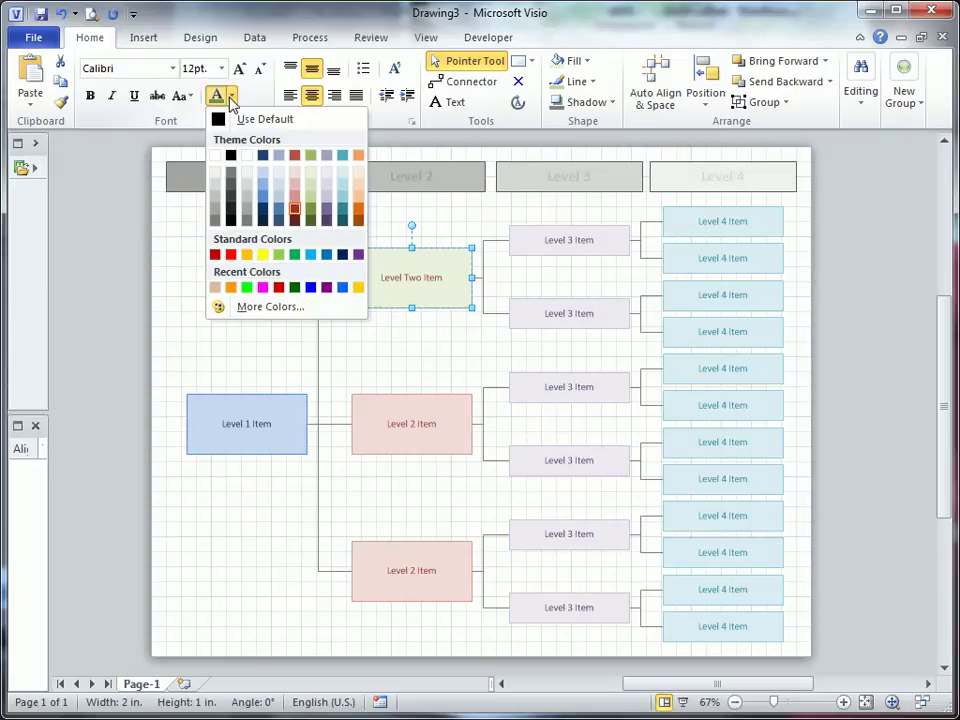
left_click(313, 218)
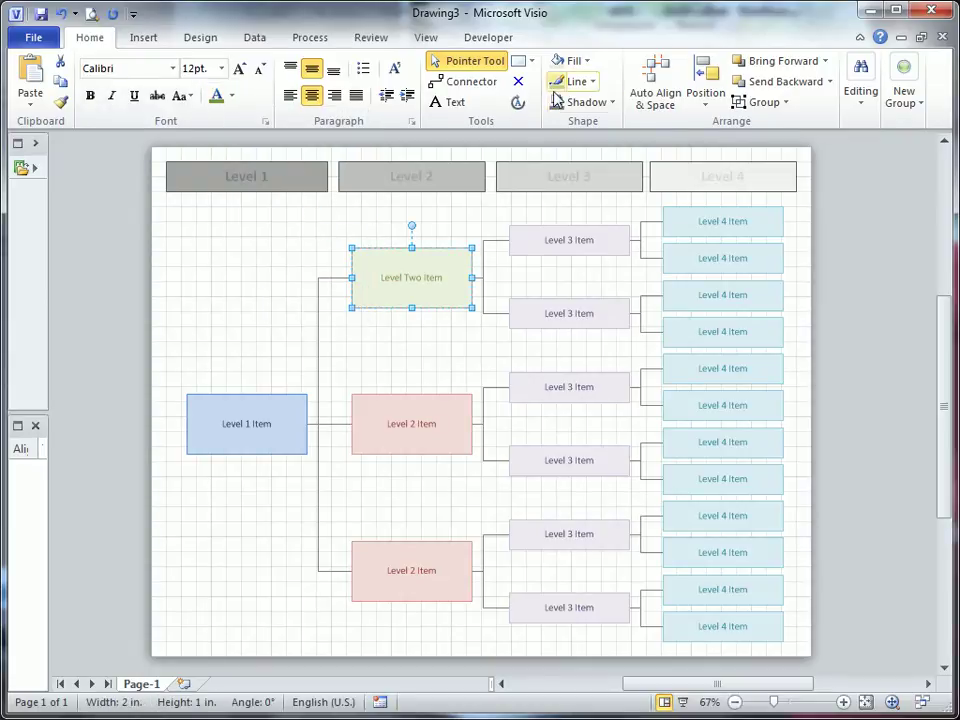
left_click(592, 82)
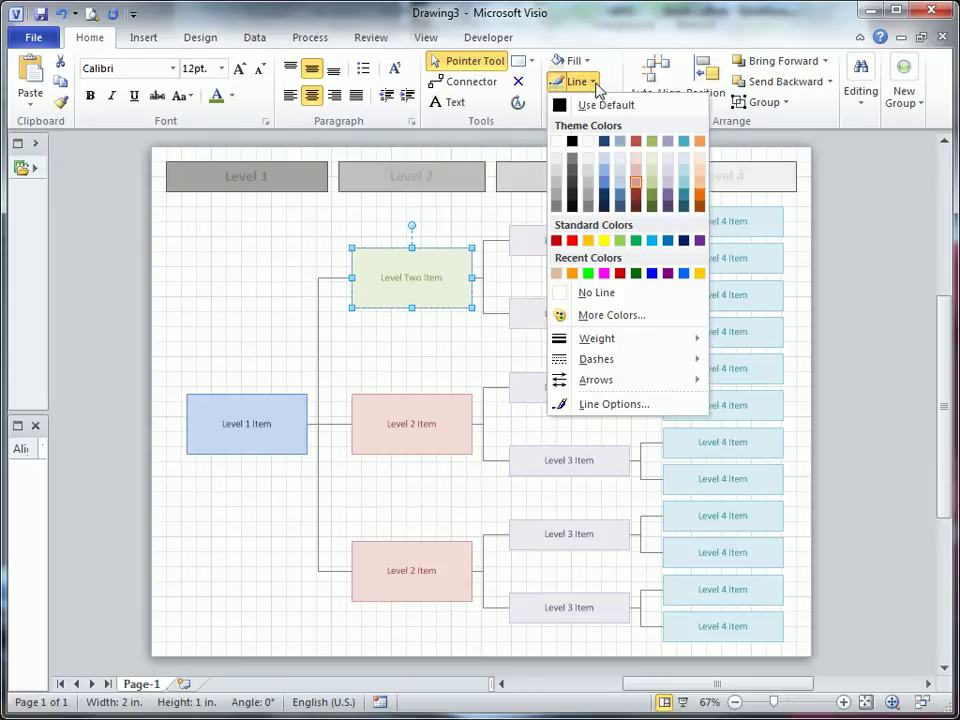
left_click(650, 188)
left_click(402, 346)
scroll(406, 280, "up", 2)
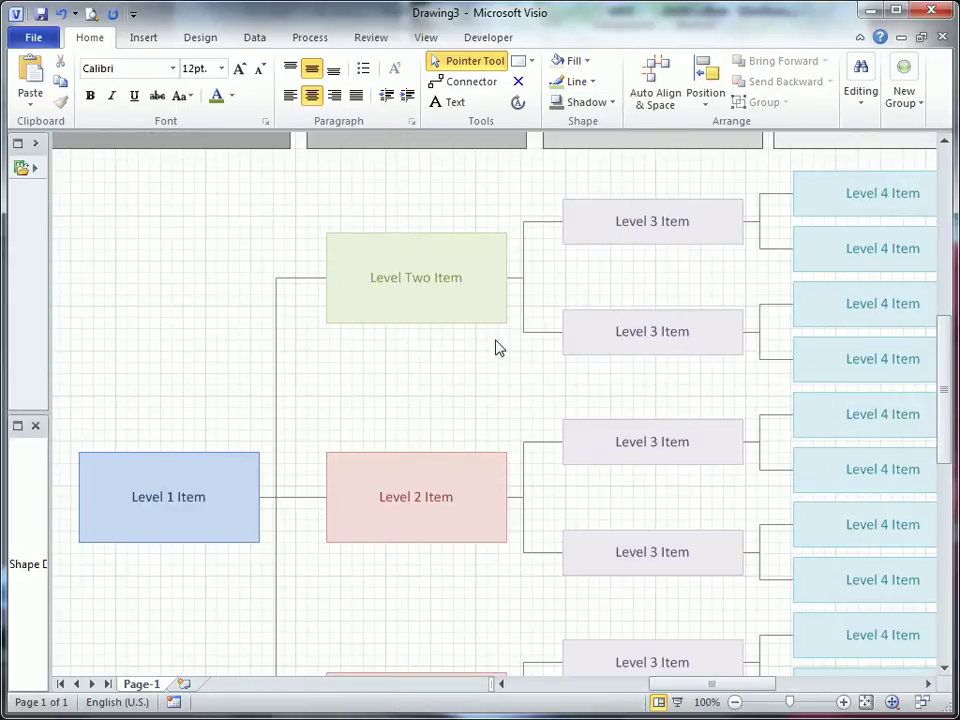
scroll(424, 356, "down", 2)
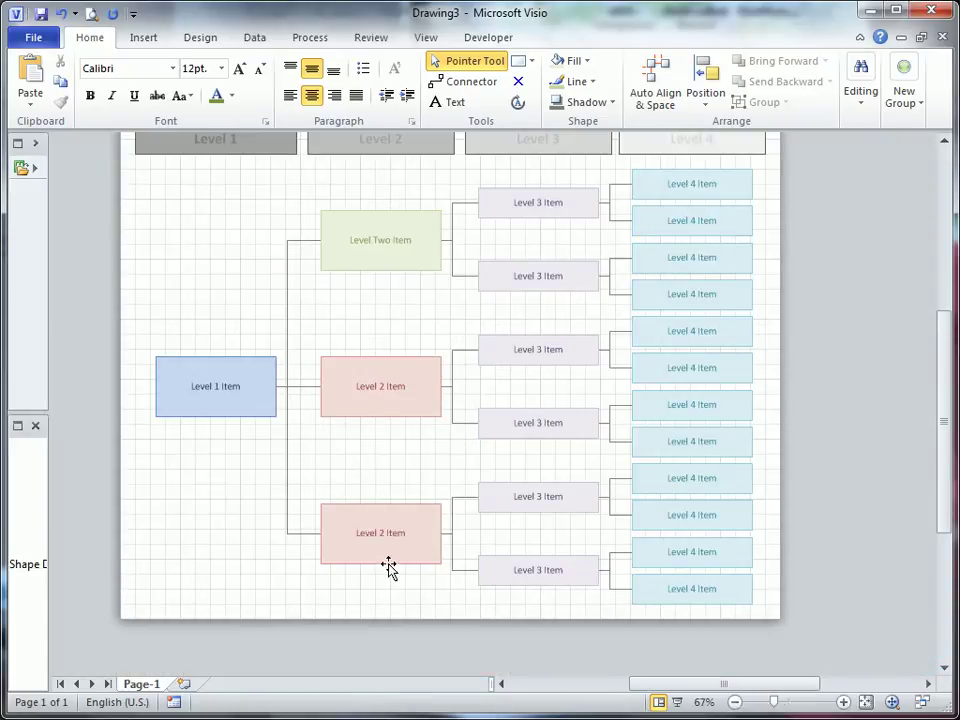
- Copy the green formatting of the Level Two Item box to the two other Level 2 Item boxes
left_click(379, 252)
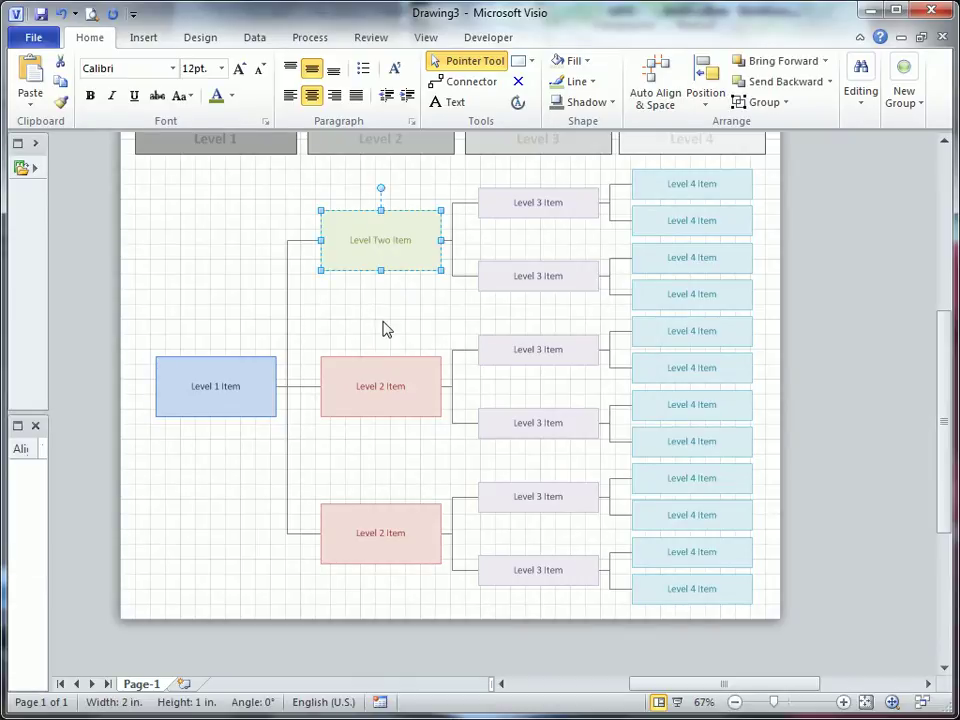
left_click_drag(297, 339, 450, 578)
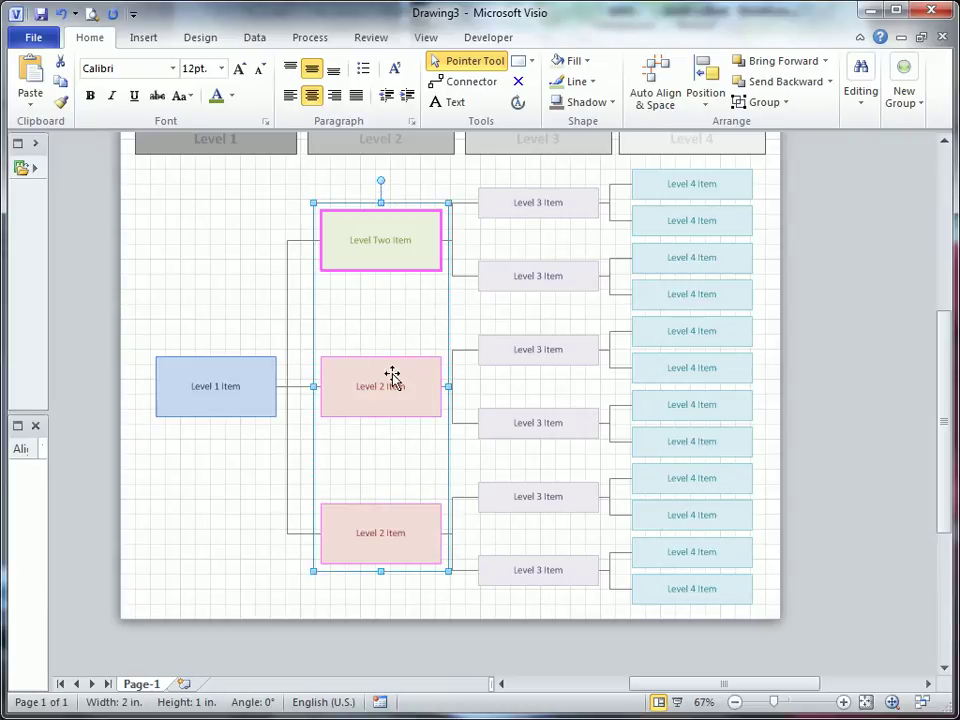
left_click(58, 108)
left_click(425, 597)
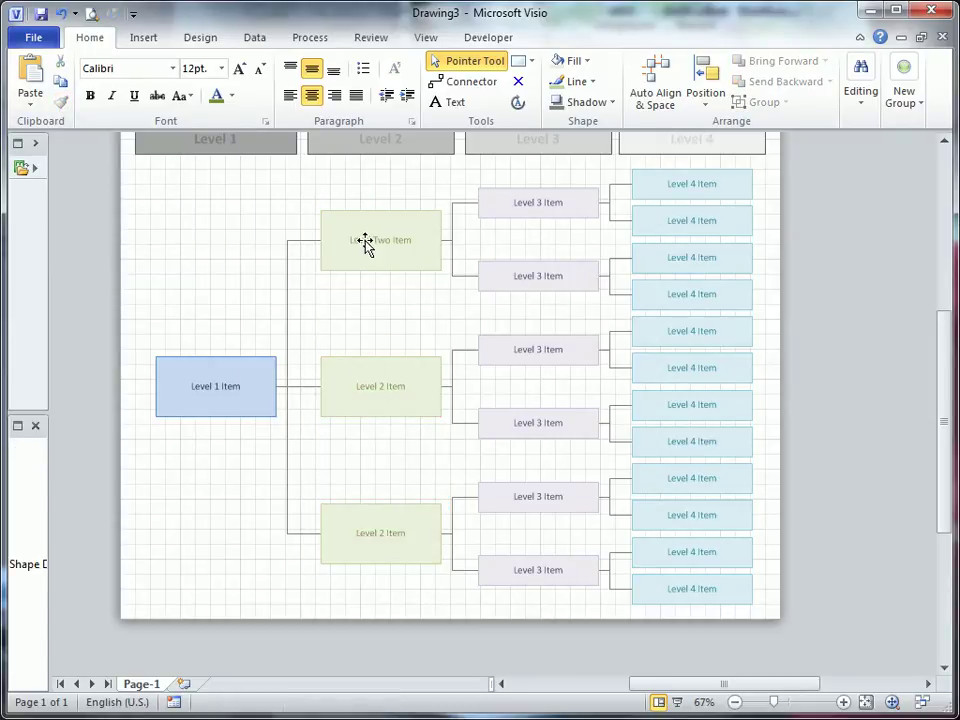
- Try the olive, rounded tan and rounded purple-gray built-in themes on the diagram, and reset it to No Theme
left_click(212, 42)
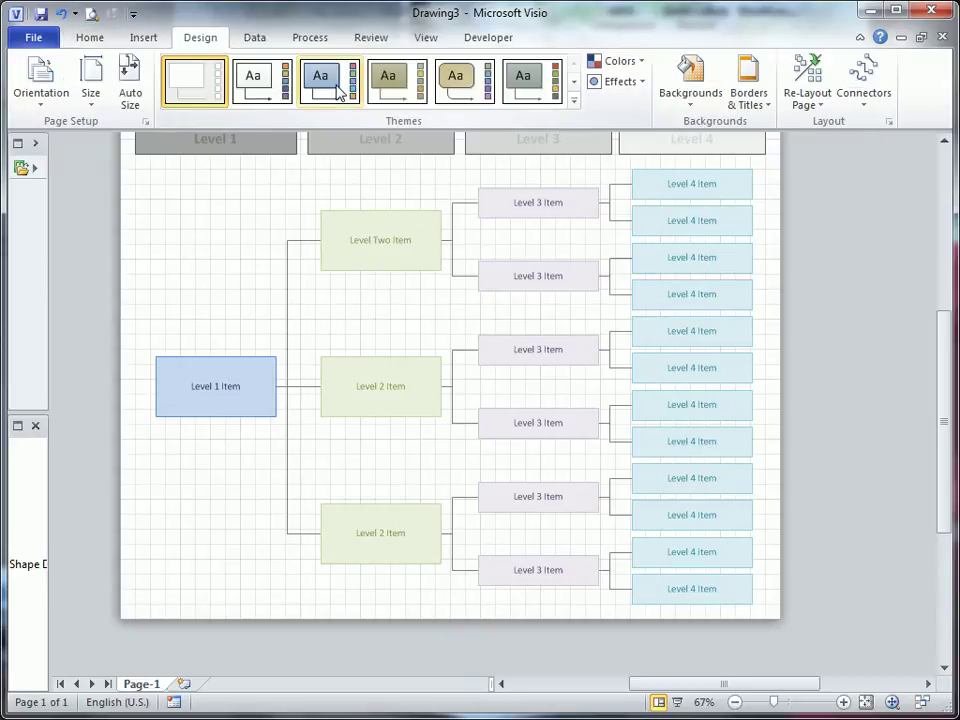
left_click(388, 78)
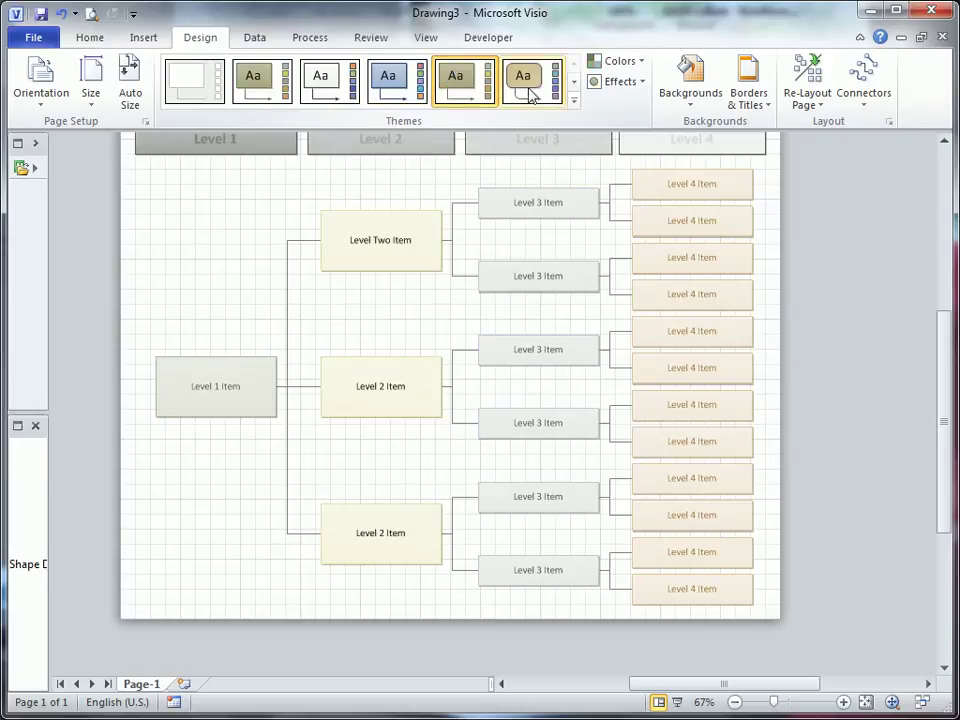
left_click(574, 100)
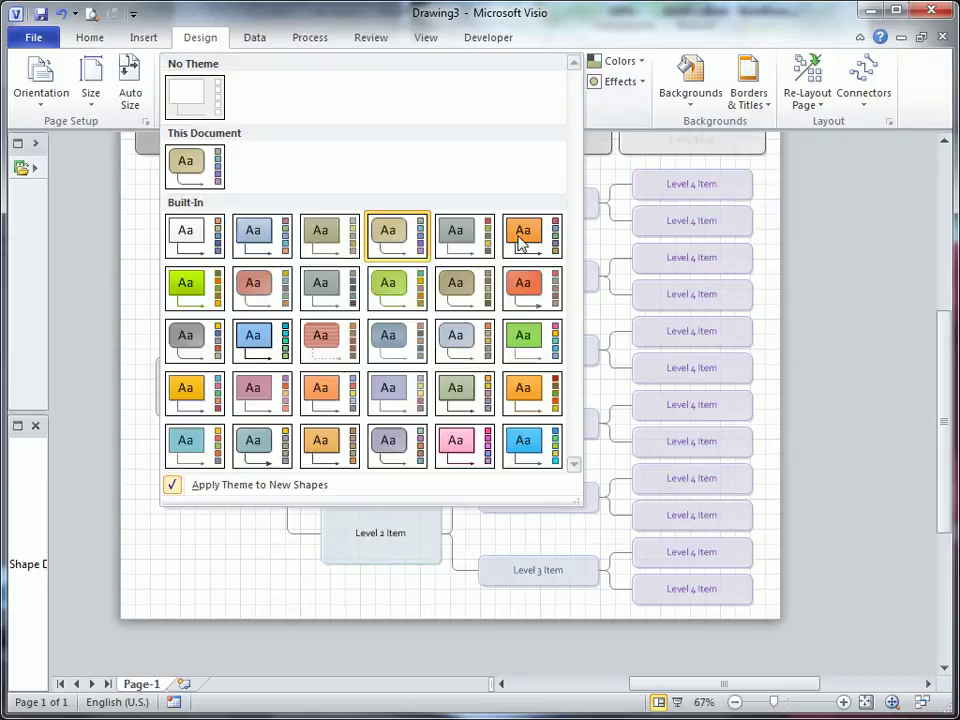
left_click(388, 443)
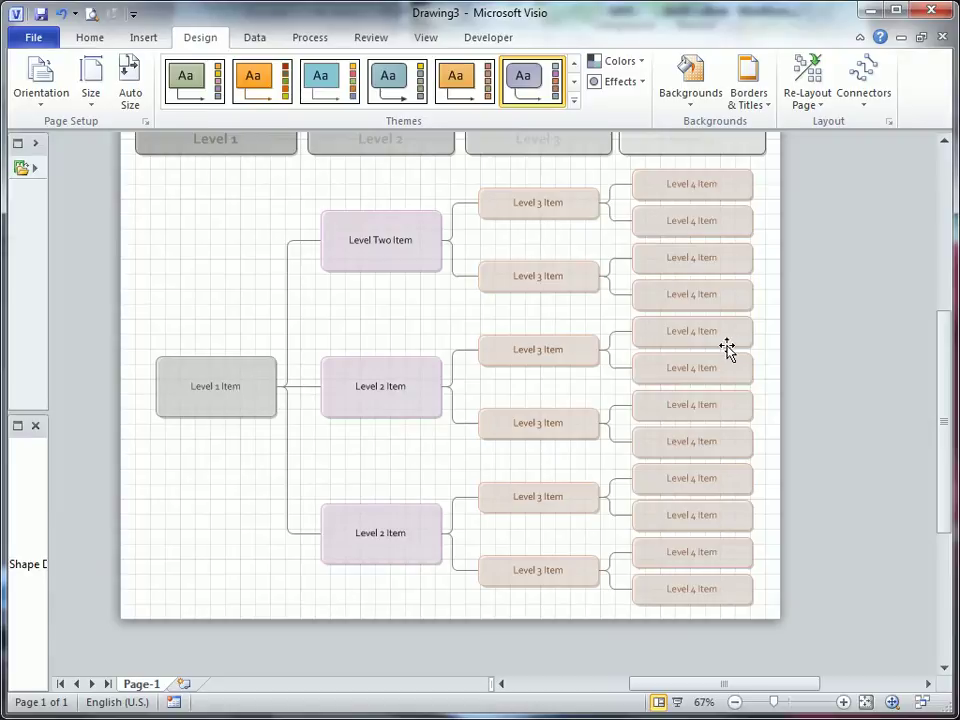
left_click(574, 101)
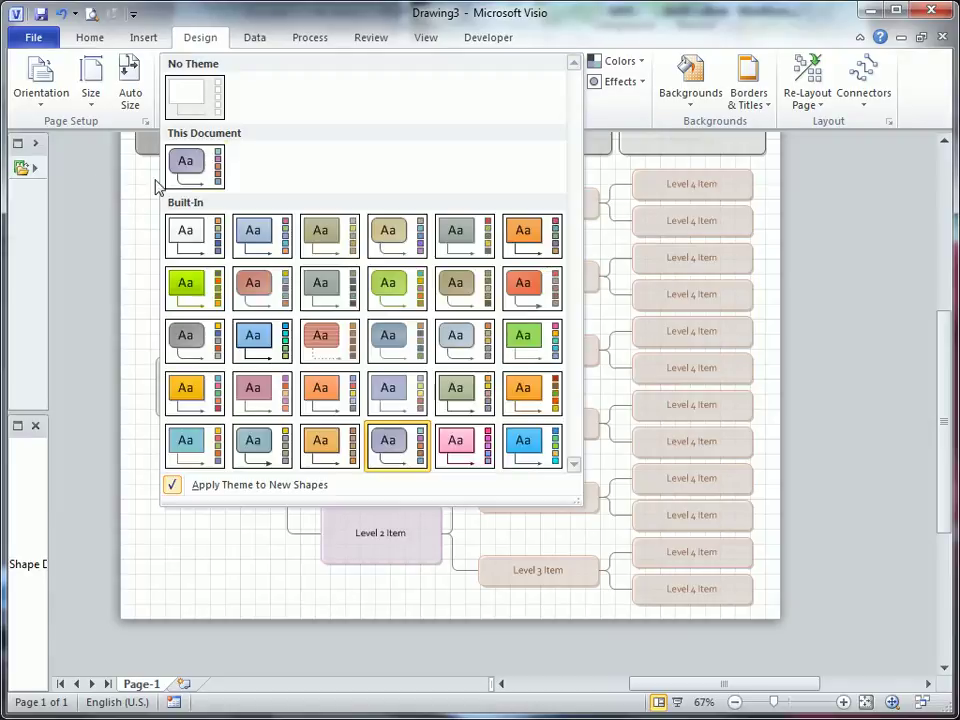
left_click(197, 105)
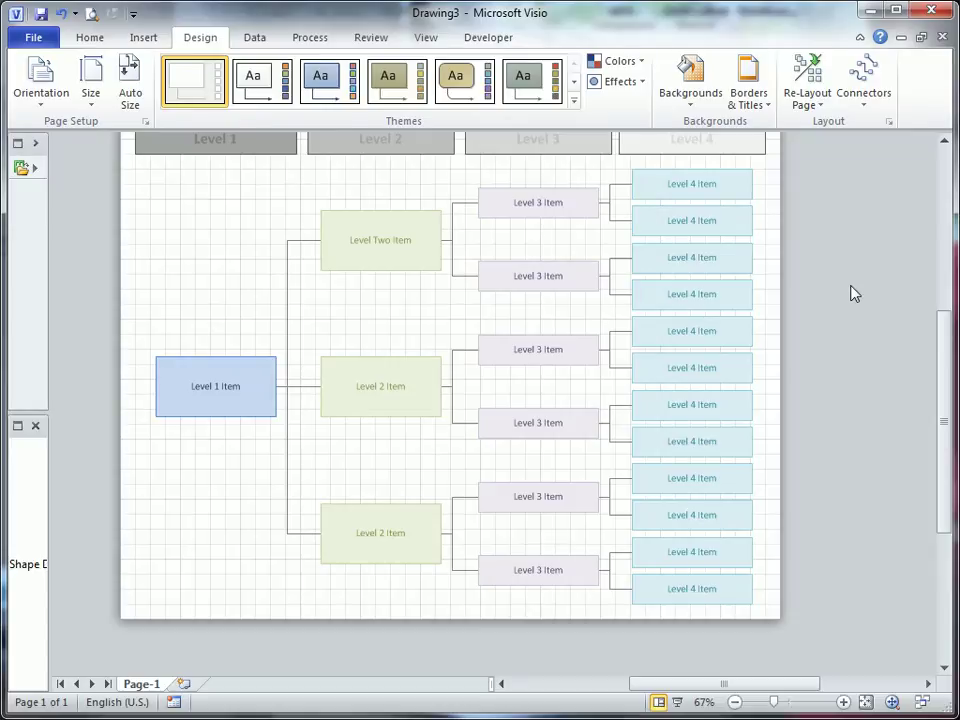
- Reduce the text of the topmost Level 4 Item box to 9 pt
left_click(647, 191, "ctrl+shift")
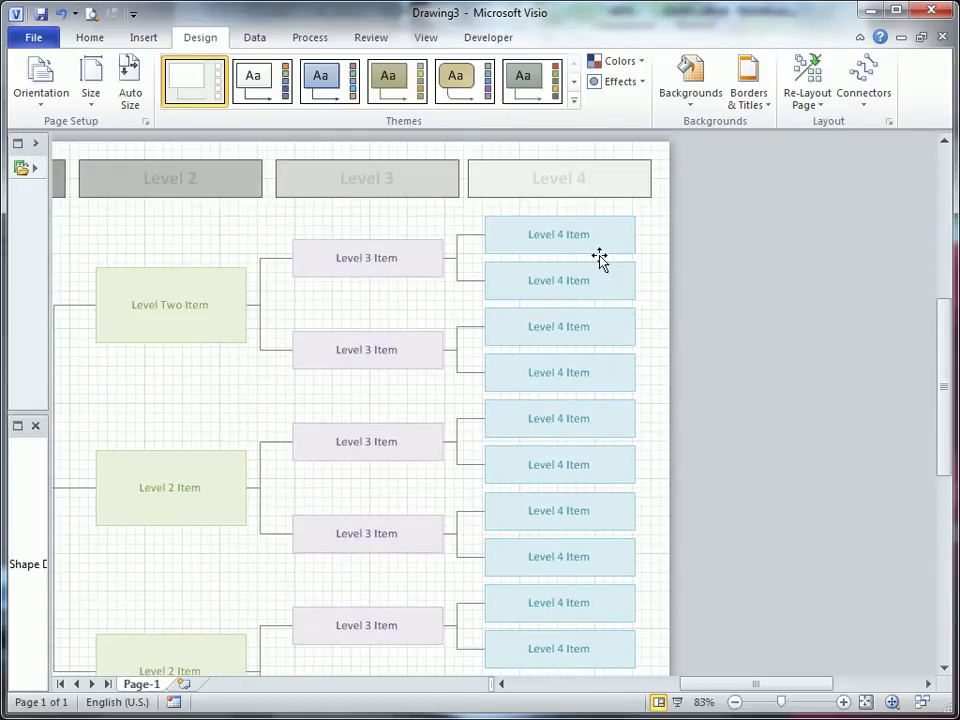
left_click(580, 236)
left_click(615, 240, "ctrl+shift")
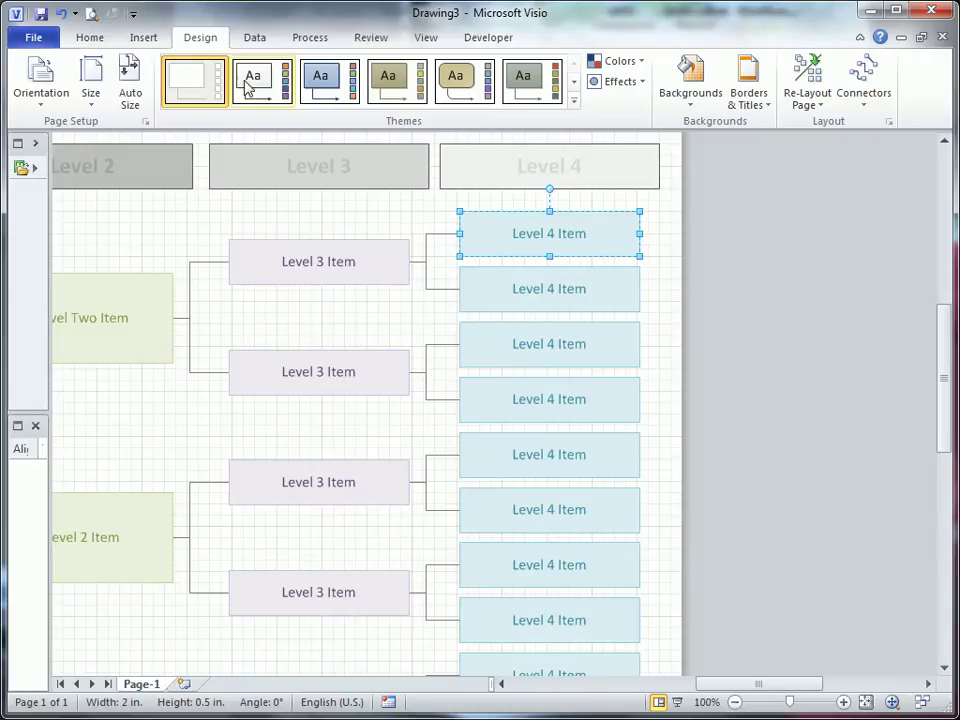
left_click(90, 37)
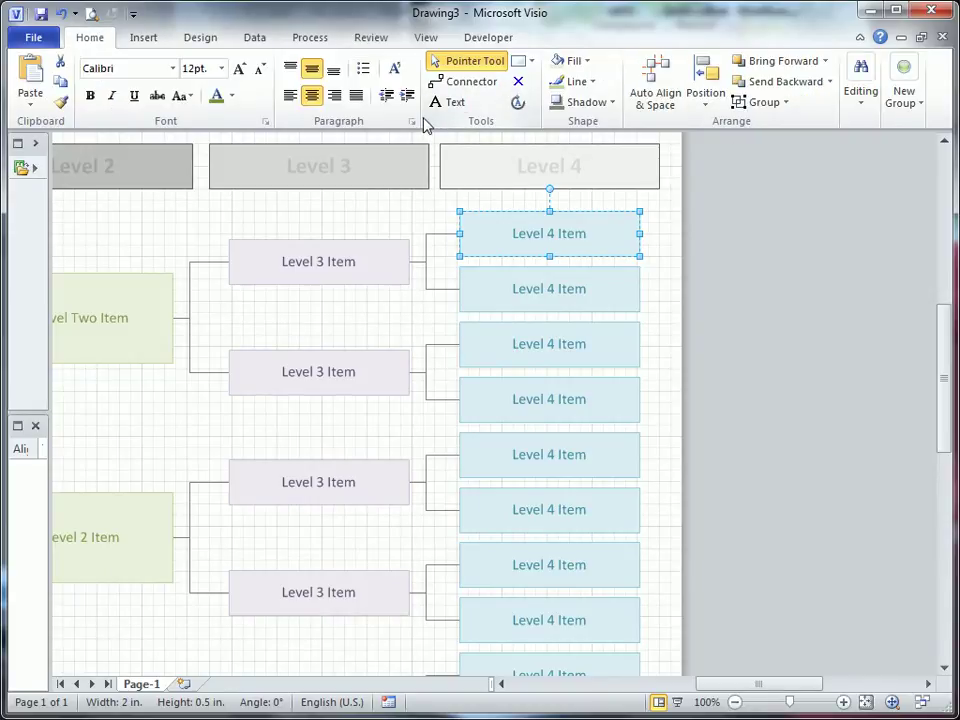
left_click(259, 70)
left_click(259, 70)
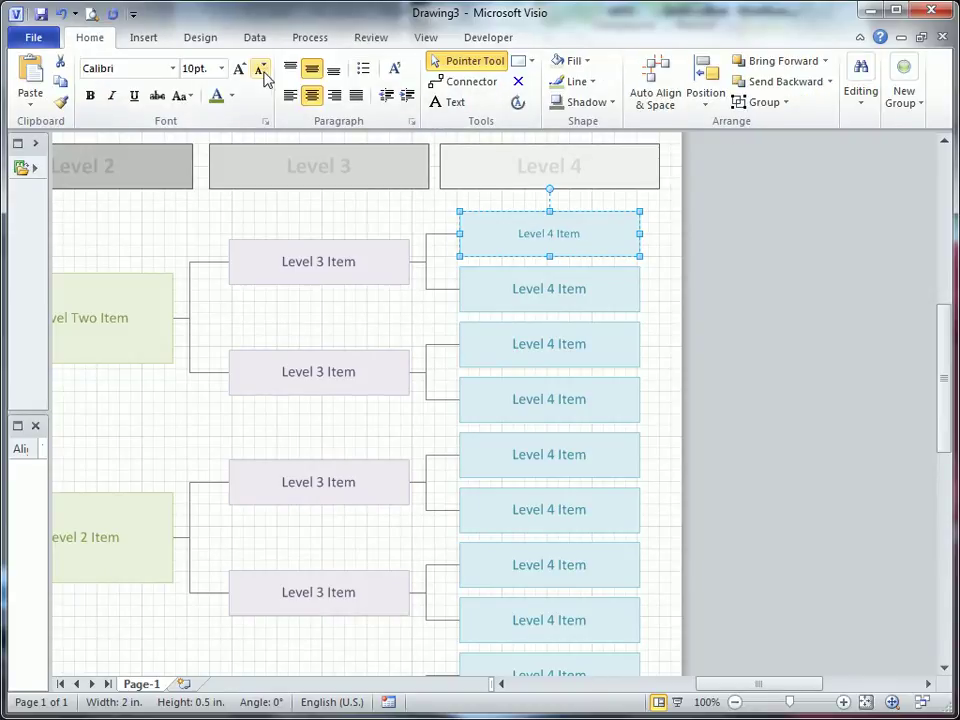
left_click(259, 70)
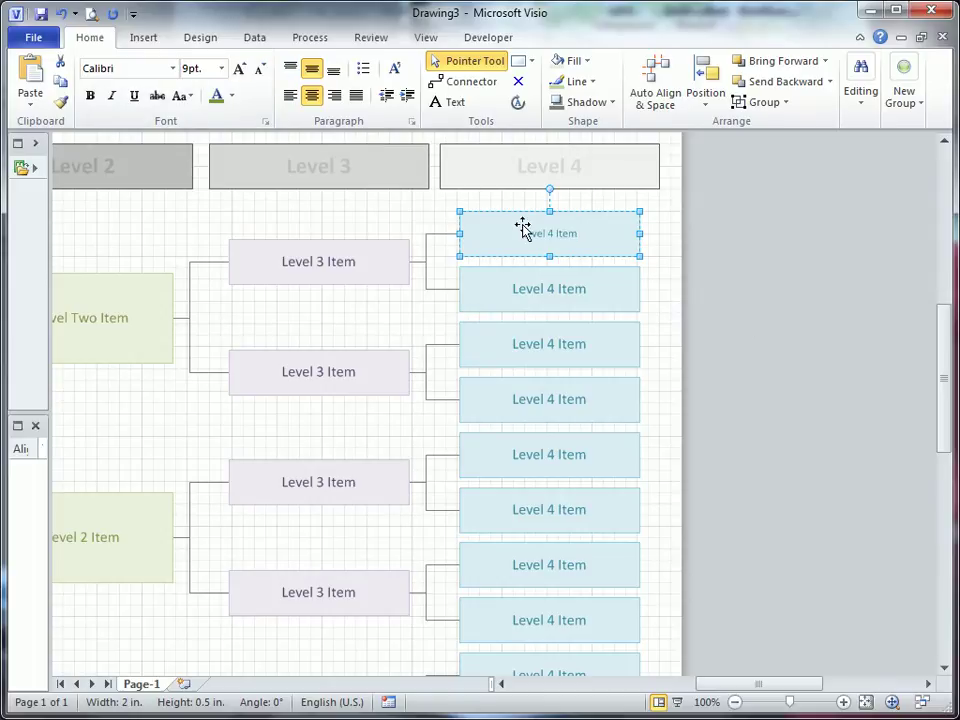
- Reduce the text of all Level 4 Item boxes below the topmost one to 10 pt
right_click(668, 313, "ctrl+shift")
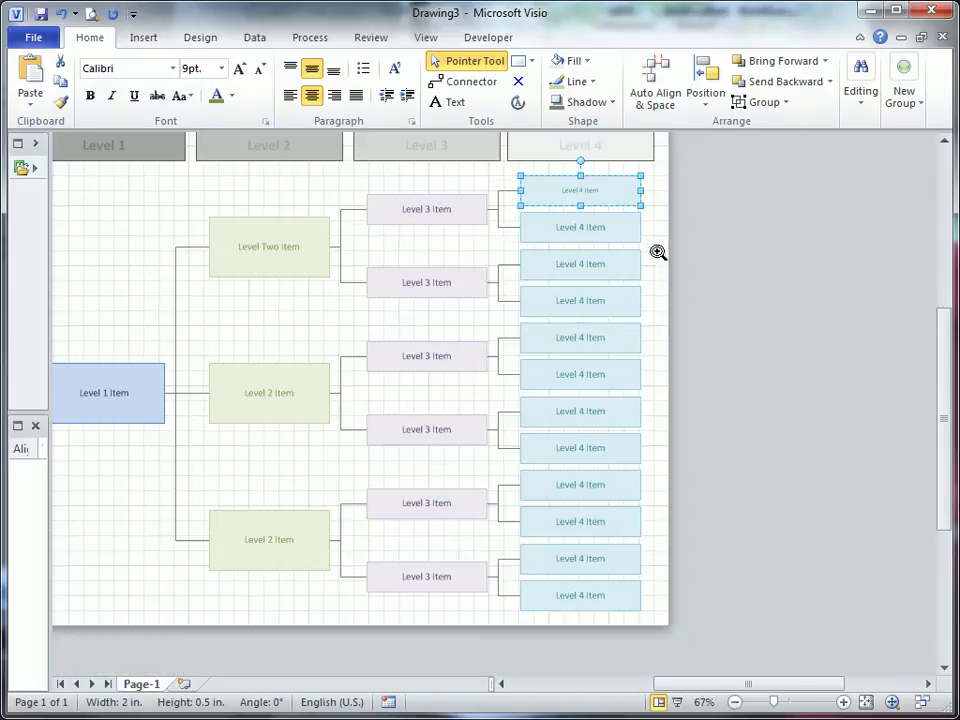
left_click(700, 207)
left_click_drag(697, 199, 518, 635)
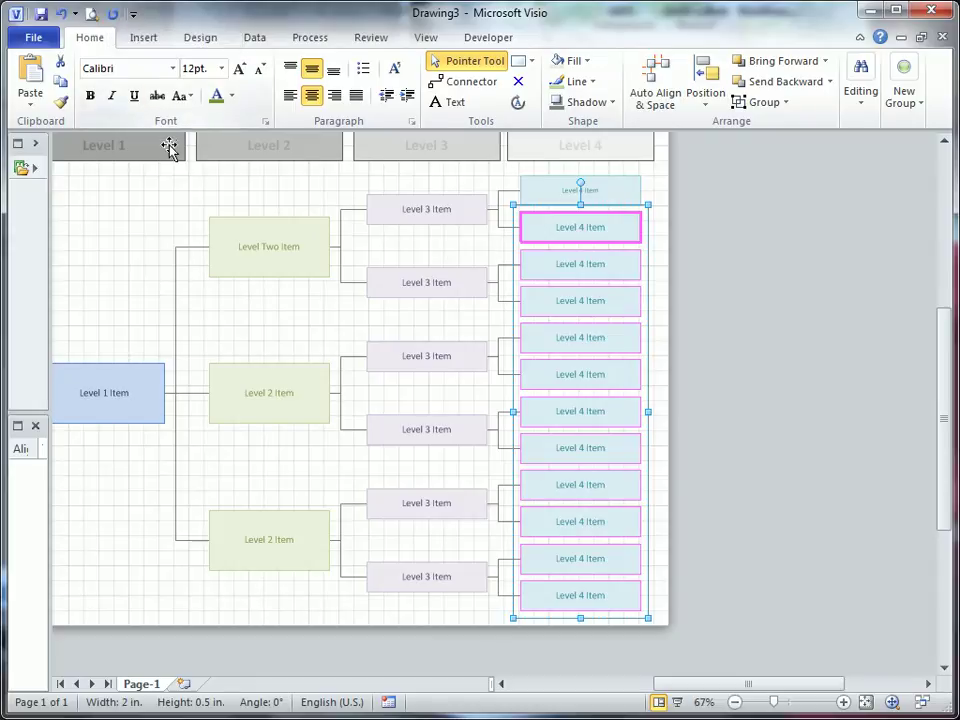
key("ctrl+shift+comma")
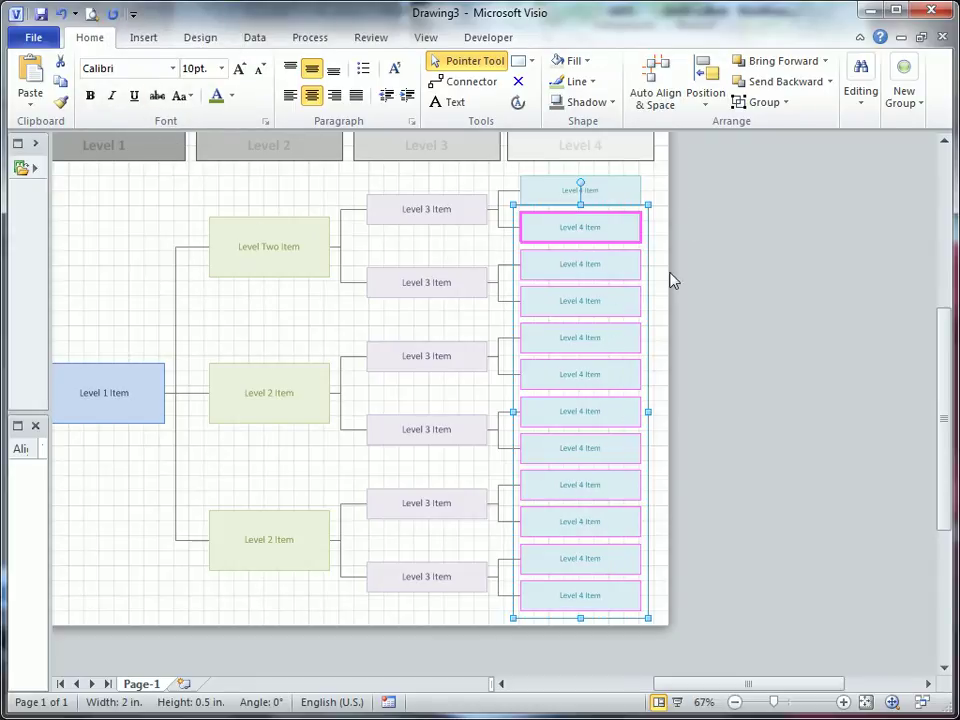
left_click(672, 280)
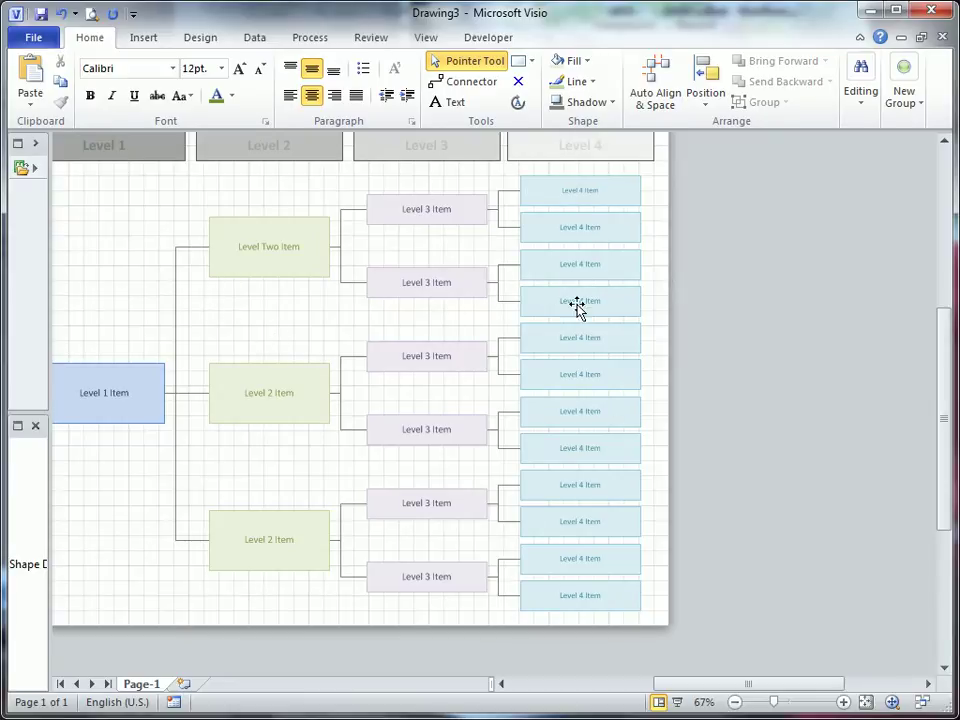
- Delete the second Level 3 Item box from the top and the fourth Level 4 Item box
left_click(448, 287)
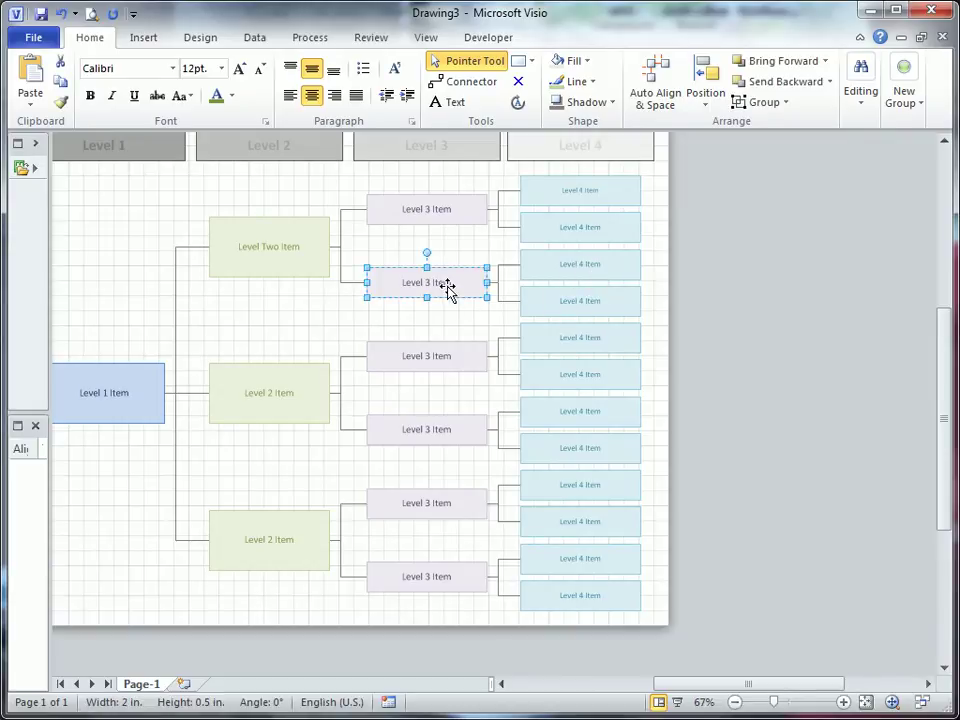
key("Delete")
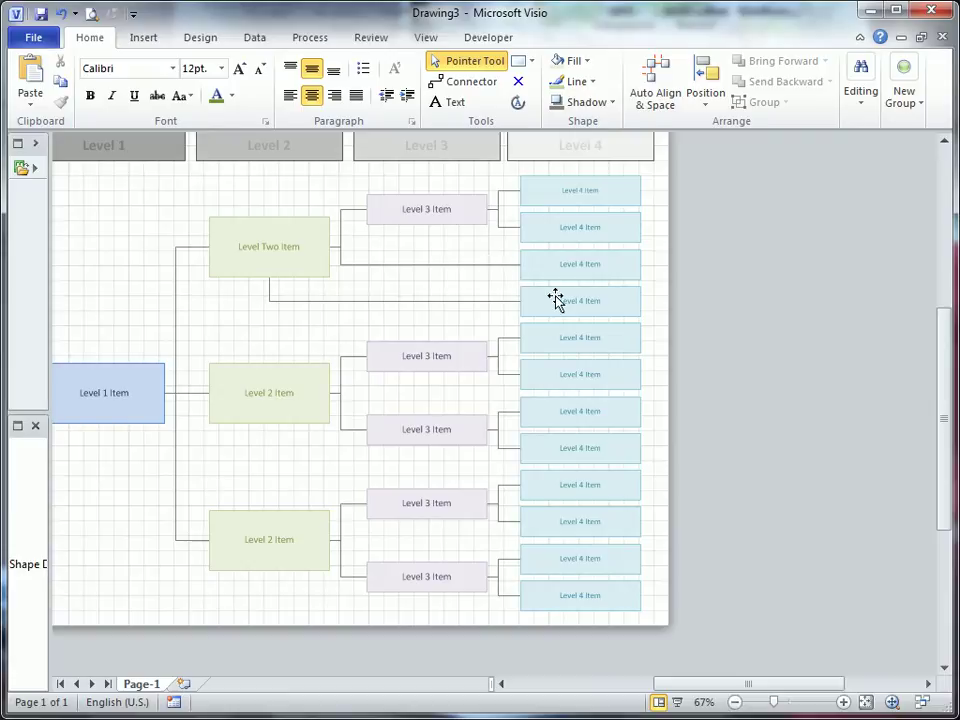
left_click(585, 309)
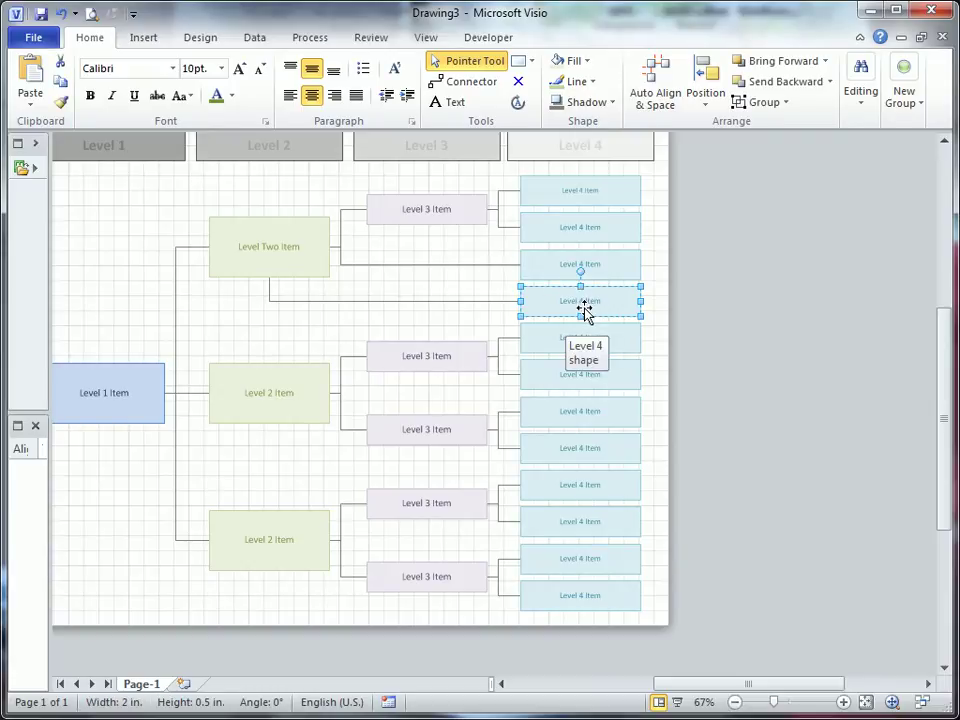
key("Delete")
- Reattach the third Level 4 Item's connector from the Level Two Item box to the first Level 3 Item box
left_click(413, 265)
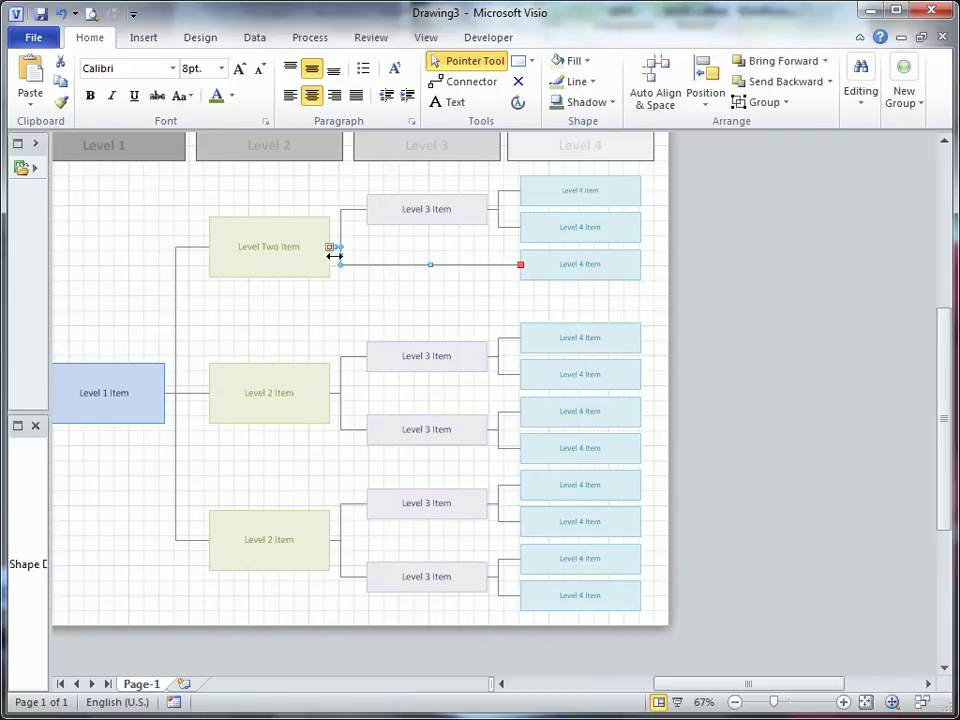
left_click_drag(353, 252, 487, 209)
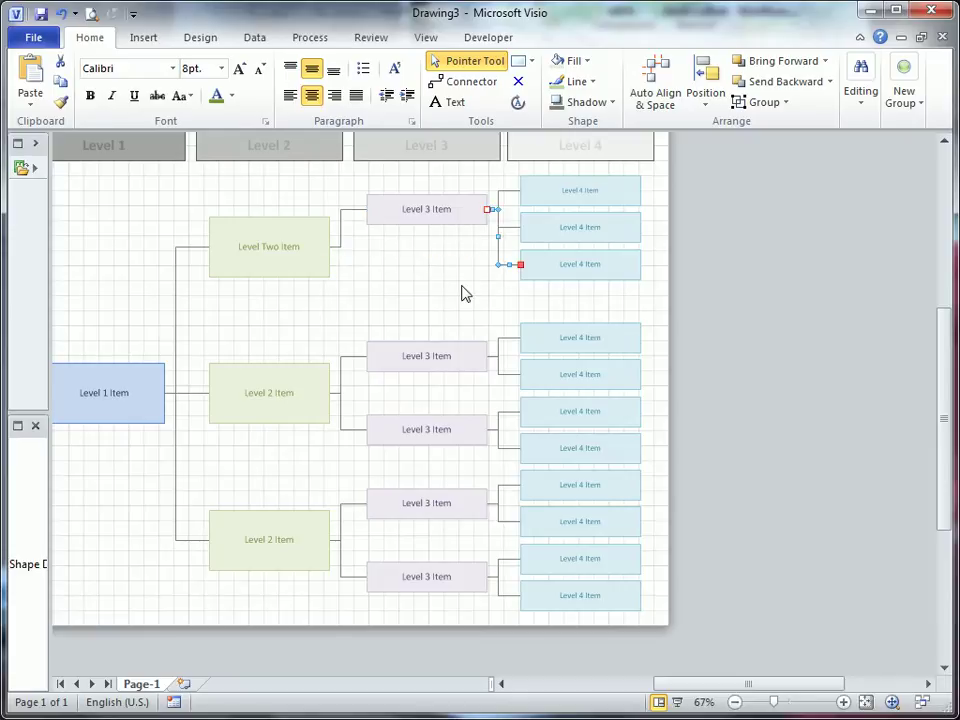
left_click(785, 314)
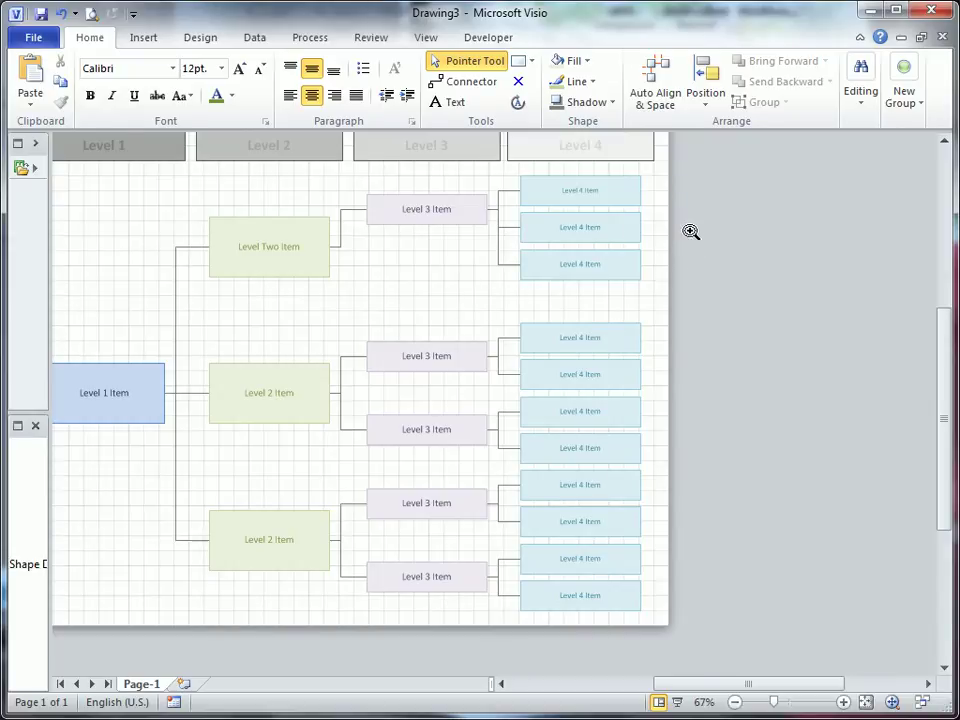
- Distribute all Level 4 Item boxes vertically with equal spacing between their centers
left_click_drag(696, 238, 767, 238)
left_click(684, 199)
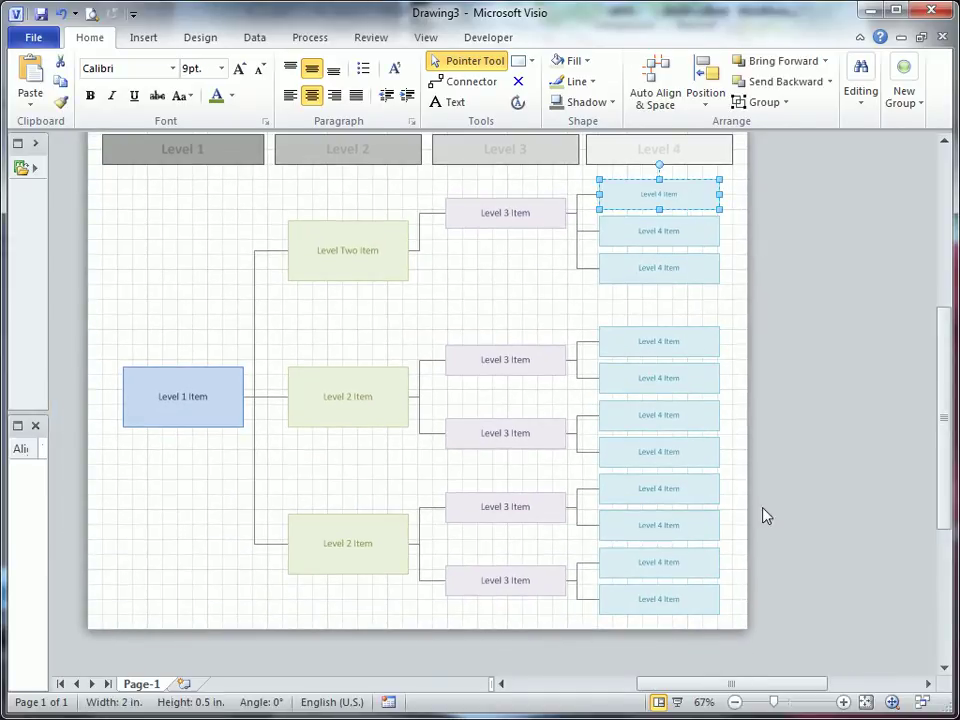
left_click_drag(707, 583, 592, 190)
left_click(814, 268)
left_click_drag(790, 176, 590, 643)
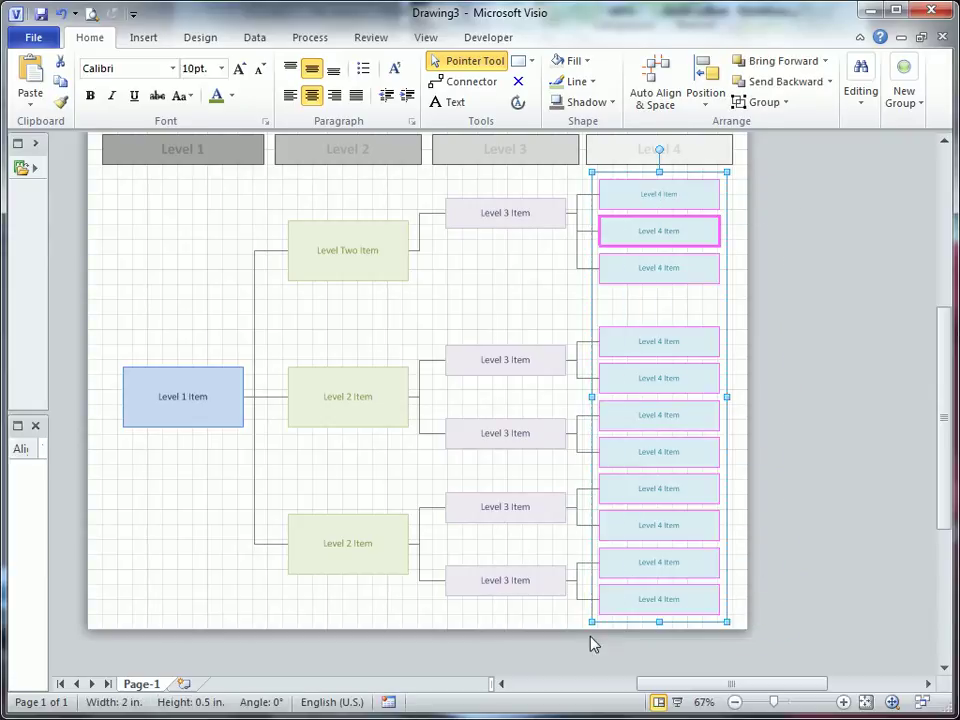
right_click(682, 206)
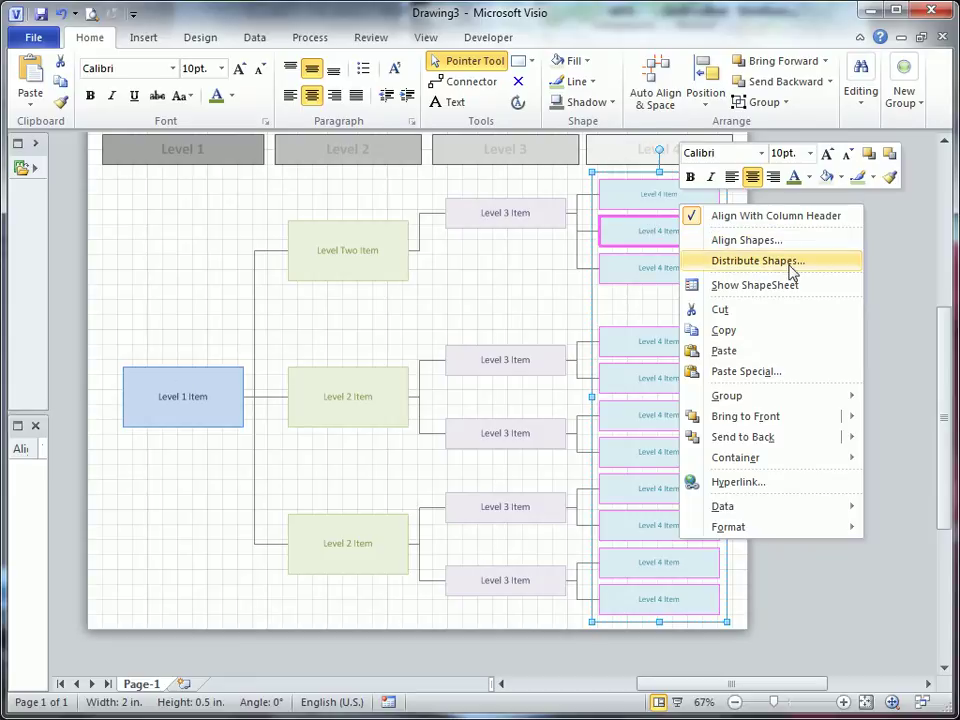
left_click(757, 261)
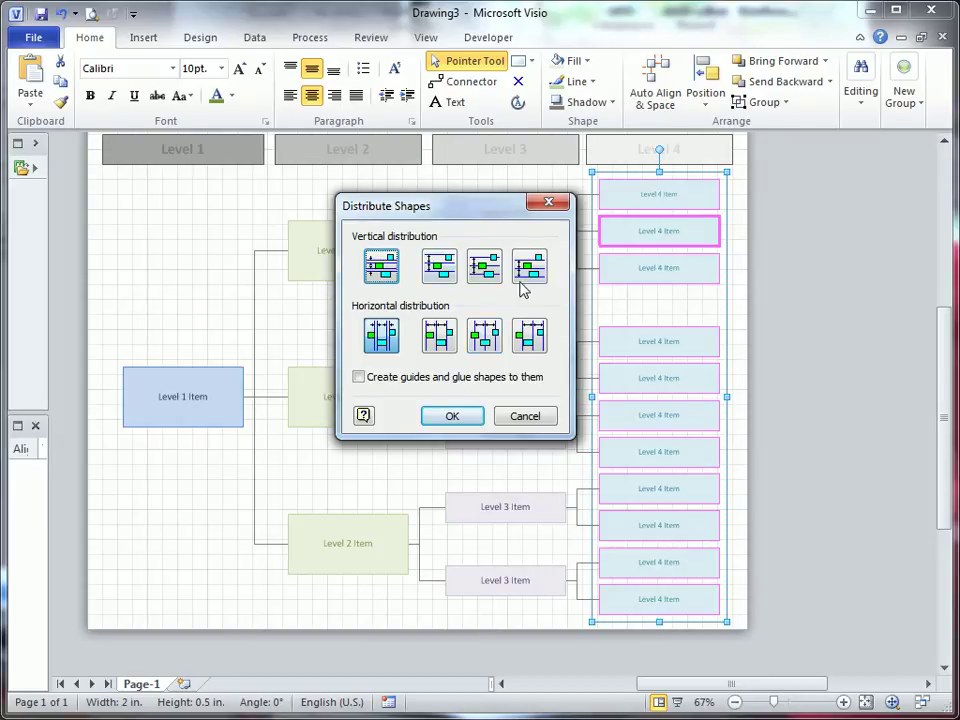
left_click(487, 266)
left_click(452, 416)
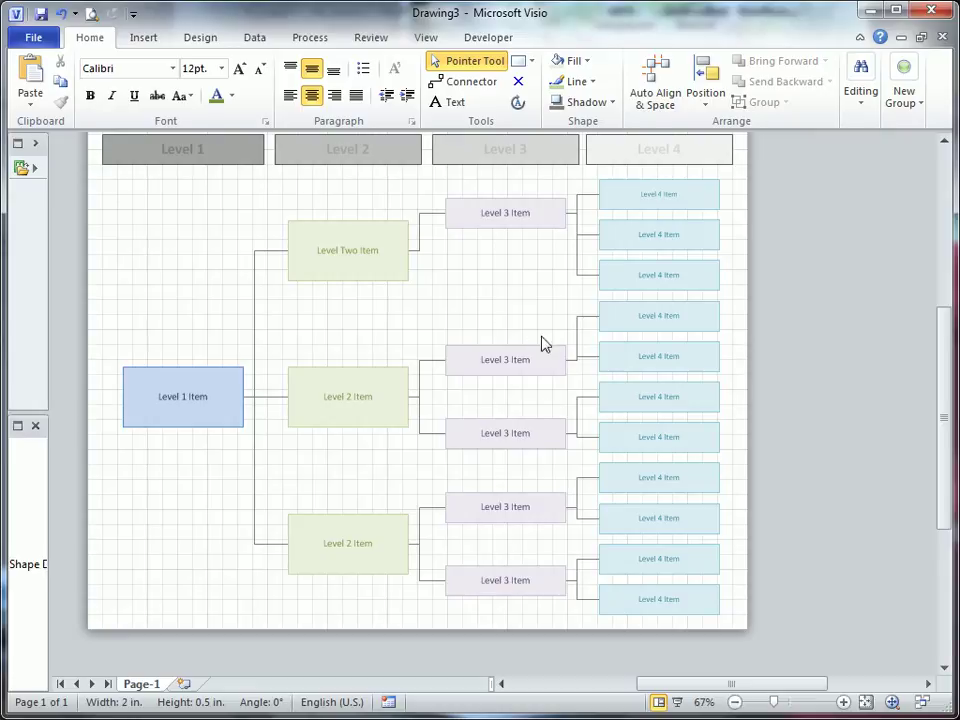
- Nudge the topmost Level 3 Item box down until it lines up with the second Level 4 Item box
left_click(509, 231, "ctrl+shift")
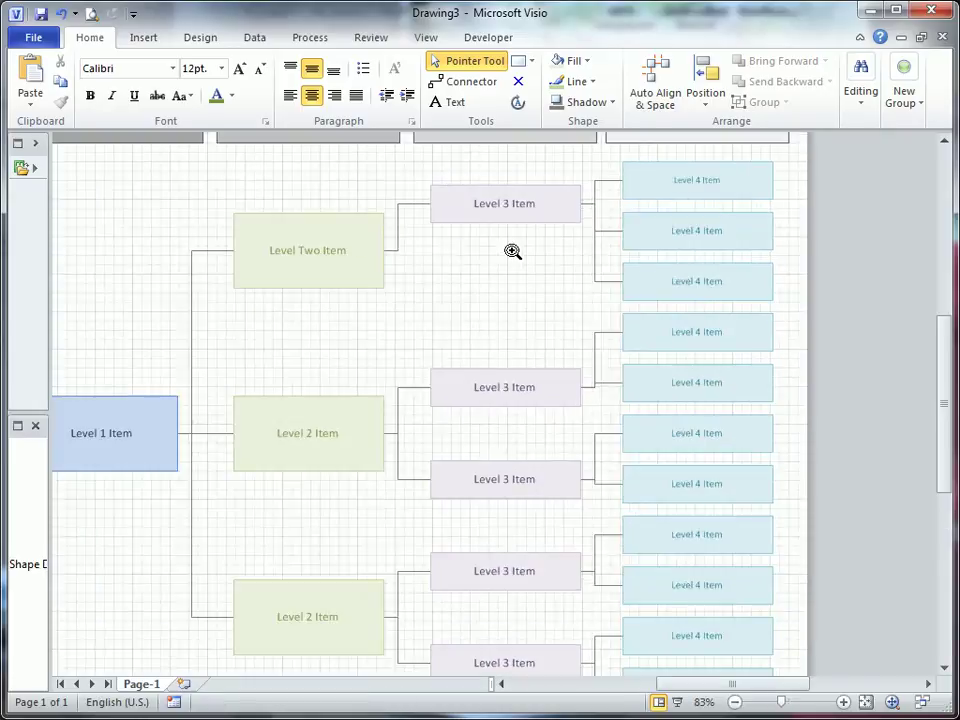
left_click(512, 251, "ctrl+shift")
left_click(508, 279, "ctrl+shift")
left_click(538, 274)
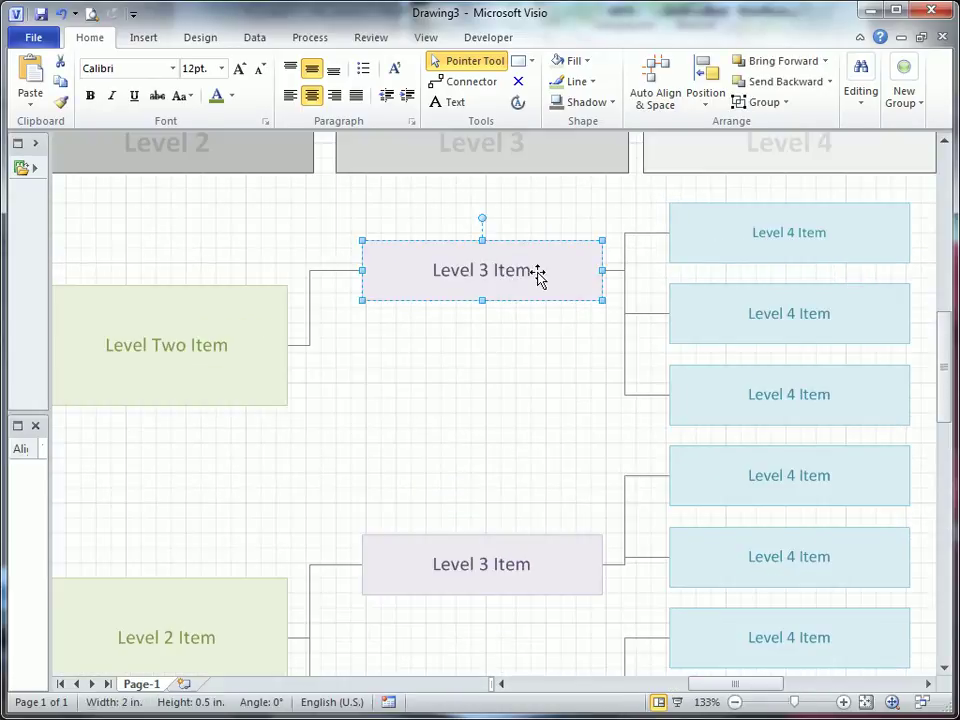
key("Down")
key("Down")
key("Down")
key("Down")
key("Down")
key("Down")
key("Down")
key("Down")
key("Down")
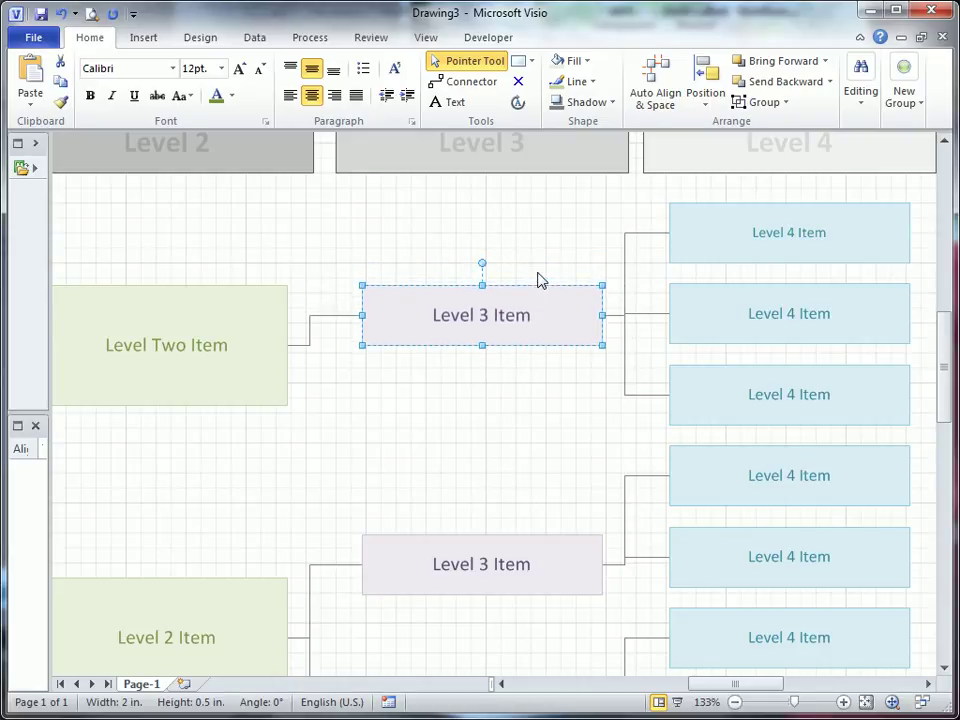
key("Up")
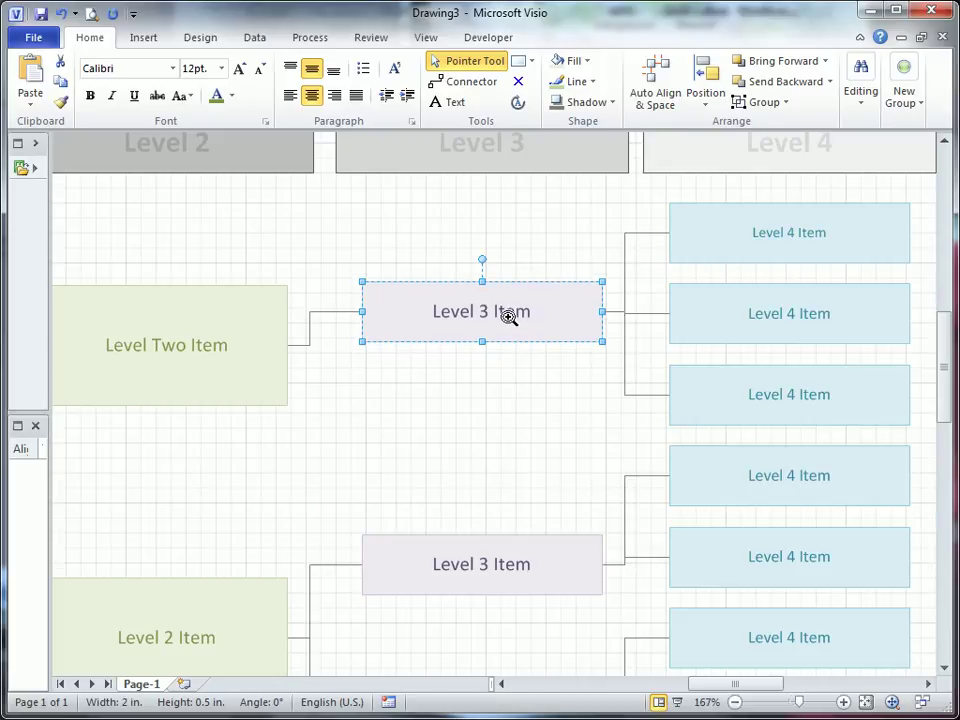
left_click(505, 314, "ctrl+shift")
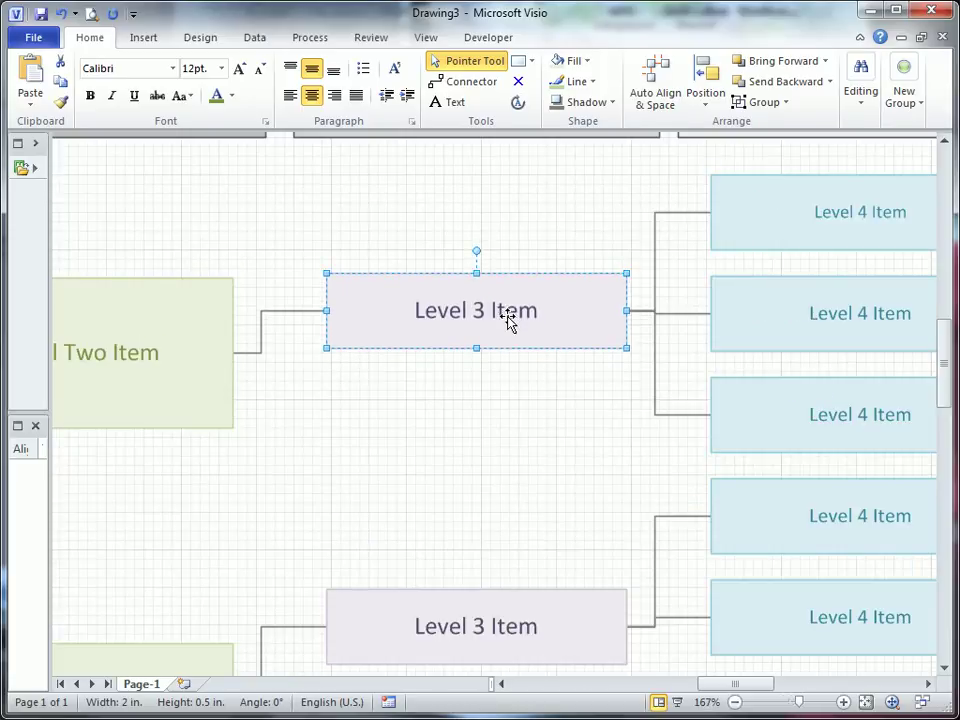
key("Down")
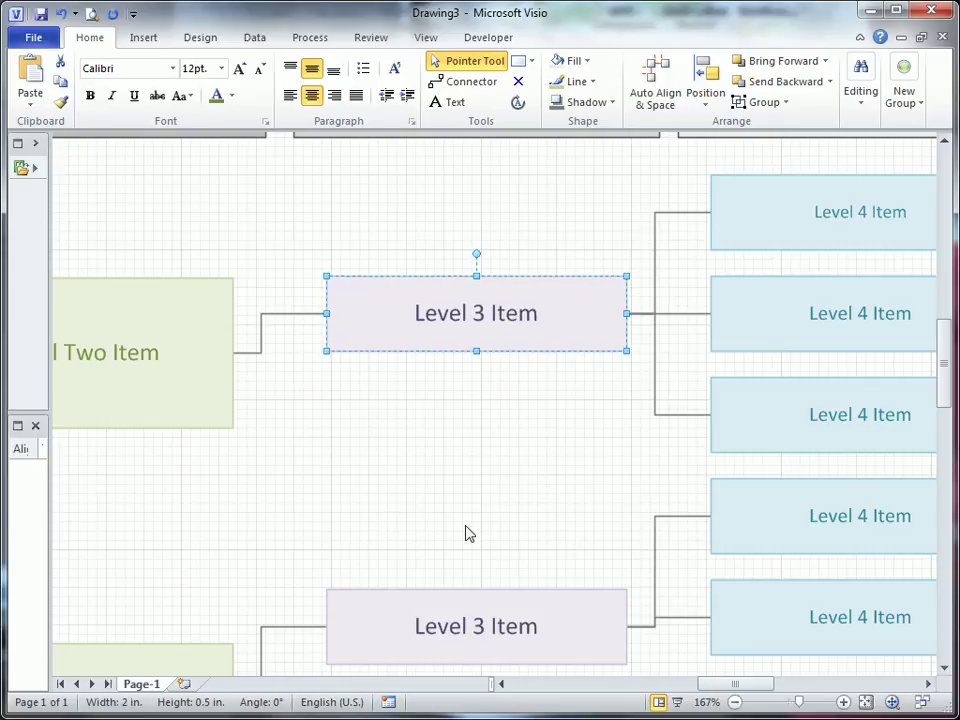
- Nudge the second Level 3 Item box up until it is centered between its two Level 4 Item boxes
left_click(452, 480)
right_click(450, 454, "ctrl+shift")
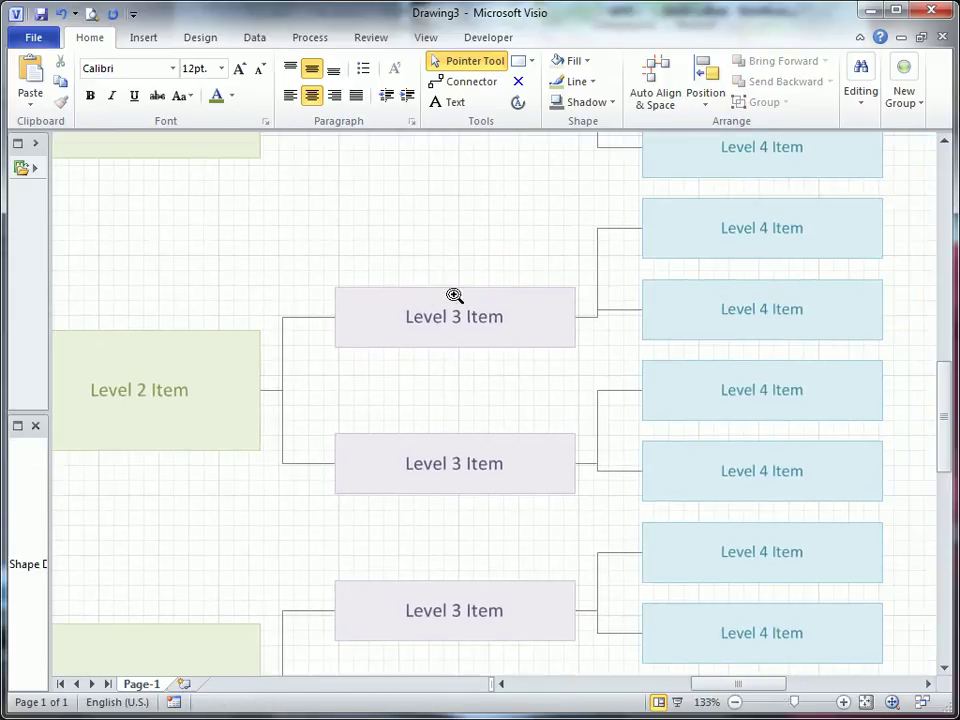
left_click(488, 316)
key("Up")
key("Up")
key("Up")
key("Up")
key("Up")
key("Up")
key("Up")
key("Up")
key("Up")
key("Up")
key("Up")
key("Up")
key("Up")
key("Up")
- Nudge the third Level 3 Item box up until it is centered between its two connected Level 4 Item boxes
left_click(476, 457)
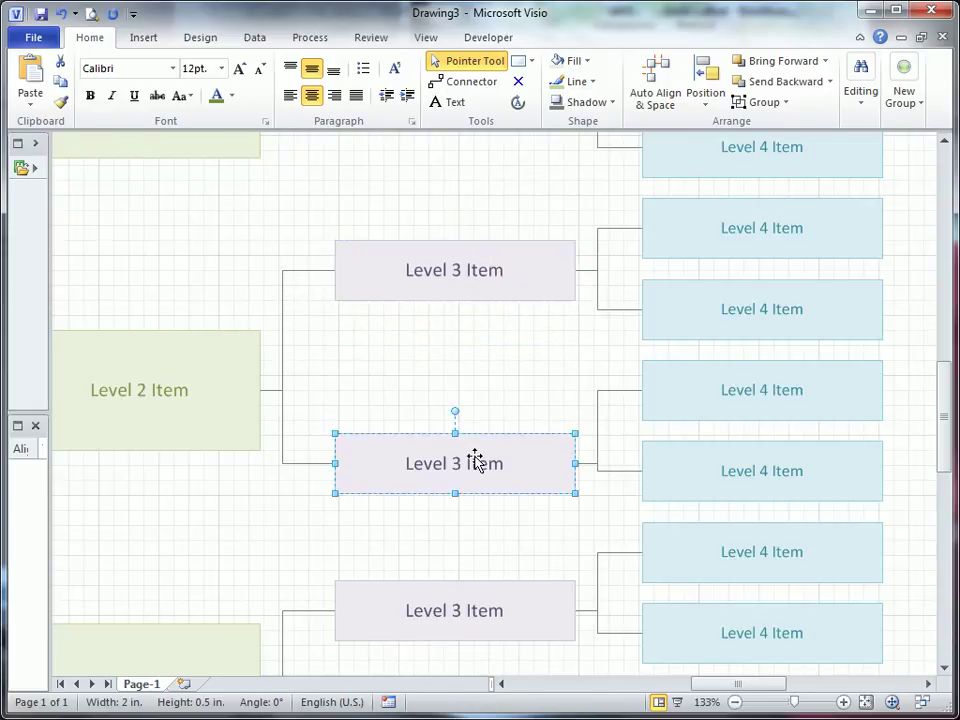
key("Up")
key("Up")
key("Up")
key("Up")
key("Up")
key("Up")
key("Up")
key("Up")
key("Up")
- Nudge the fourth Level 3 Item box up slightly to center it between its two Level 4 Item boxes
scroll(490, 490, "down", 3)
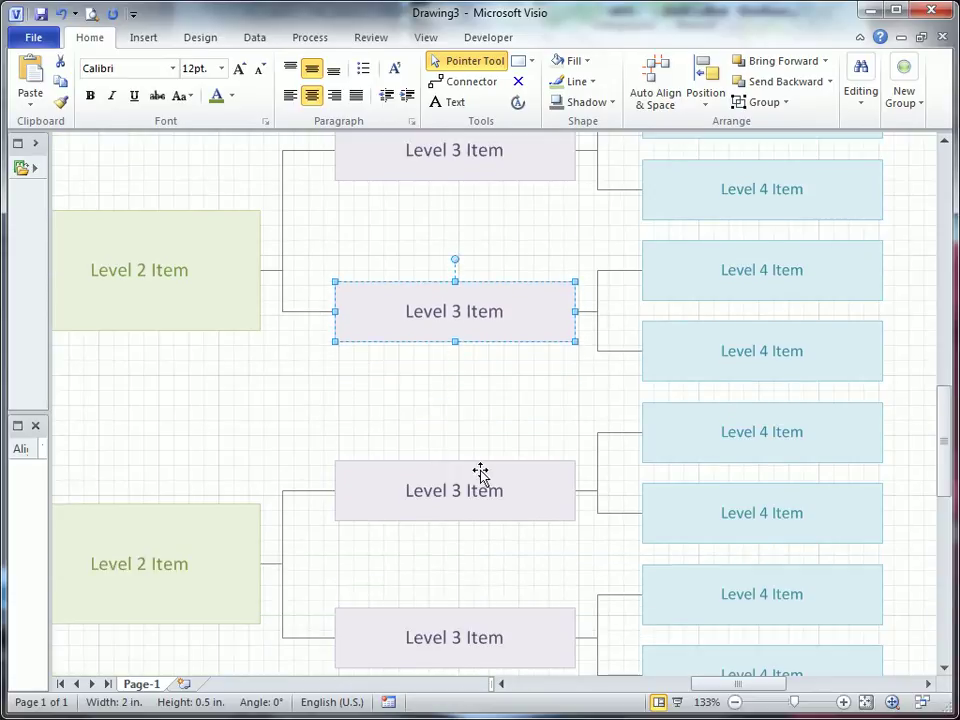
left_click(494, 494)
key("Up")
key("Up")
key("Up")
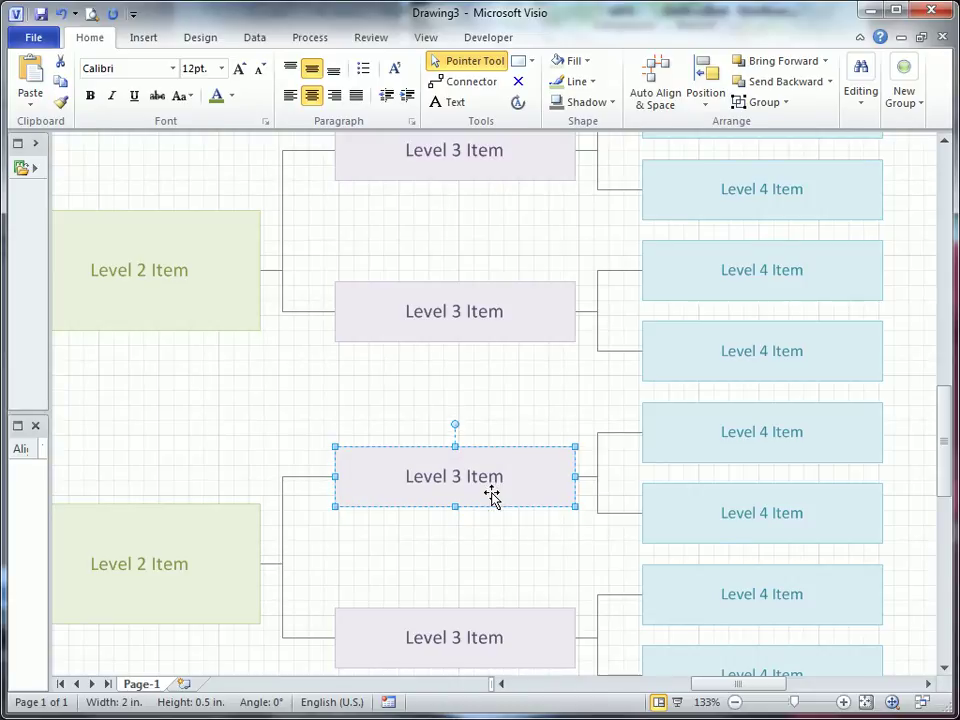
key("Up")
scroll(492, 494, "down", 3)
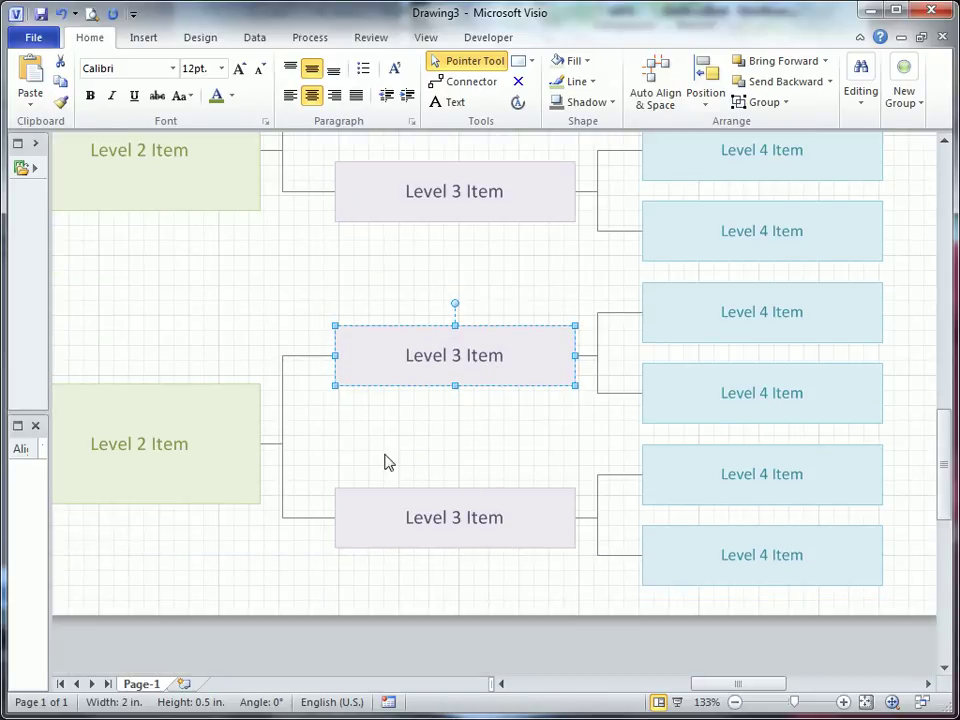
- Nudge the middle Level 2 Item box up toward the midpoint of its two Level 3 Item boxes
left_click(385, 460)
scroll(724, 426, "left", 3)
scroll(443, 463, "down", 2)
left_click(443, 463)
scroll(426, 381, "up", 3)
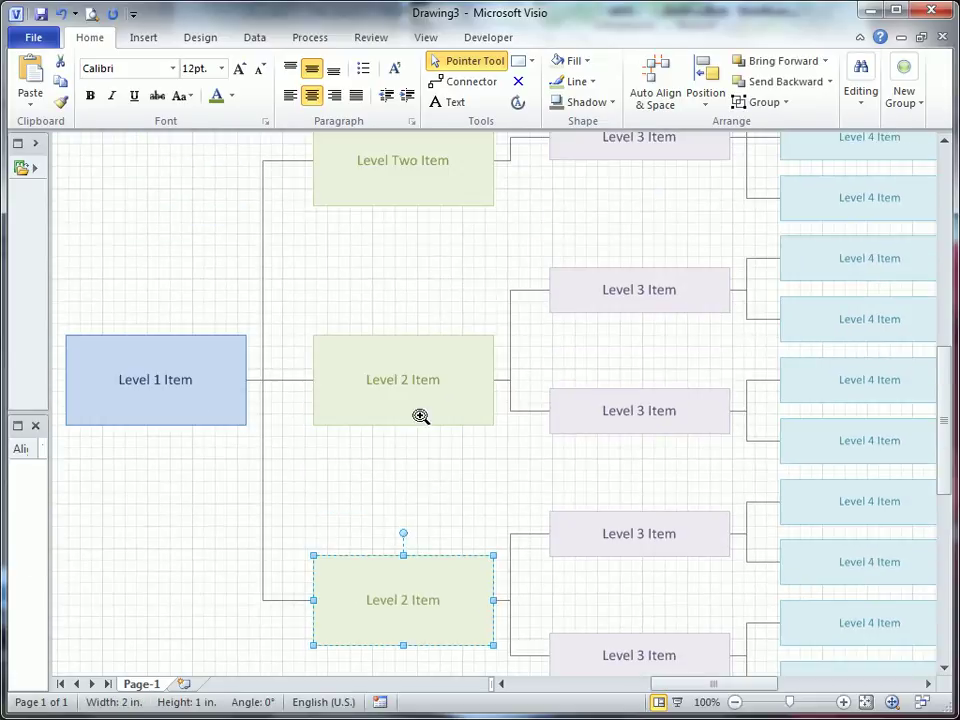
left_click(426, 381)
key("Up")
key("Up")
key("Up")
key("Up")
key("Up")
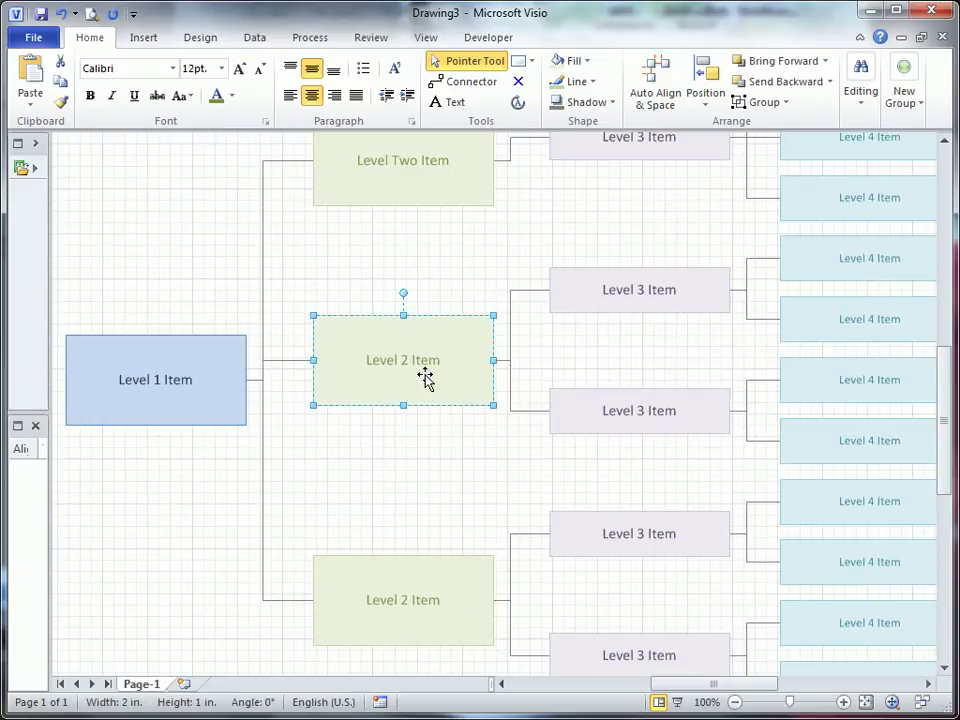
- Nudge the Level Two Item box up until its connector to the topmost Level 3 Item box runs straight
scroll(481, 212, "up", 1)
left_click(377, 231)
key("Up")
key("Up")
key("Up")
key("Up")
key("Up")
key("Up")
key("Up")
key("Up")
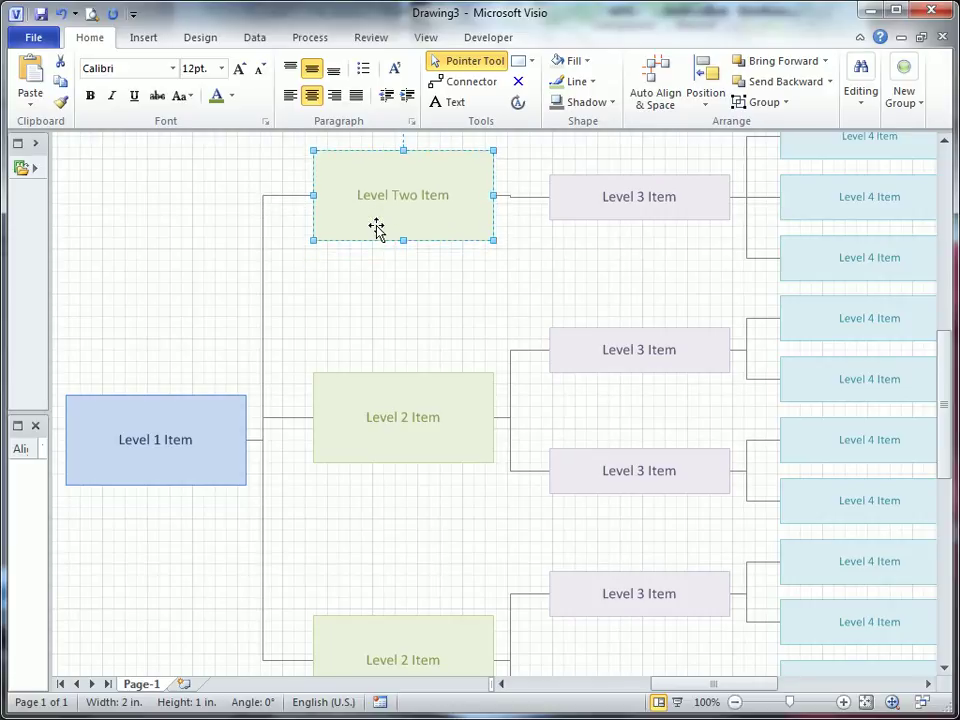
key("Down")
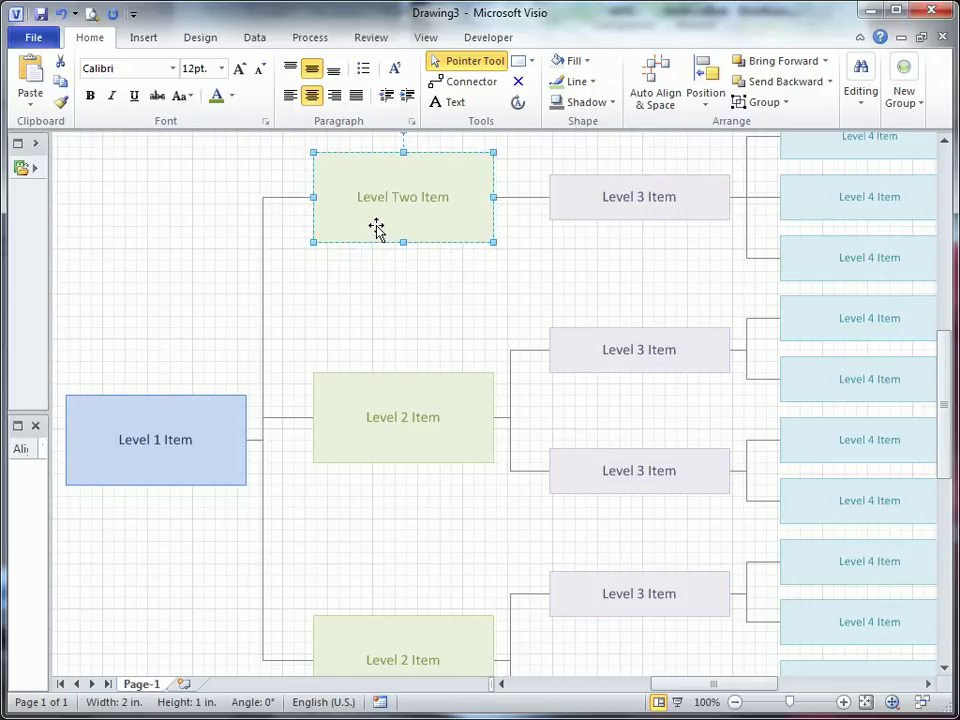
- Nudge the Level 1 Item box up until it lines up with the middle Level 2 Item box
left_click(392, 309)
scroll(349, 441, "left", 2)
scroll(349, 441, "down", 1)
left_click(322, 403)
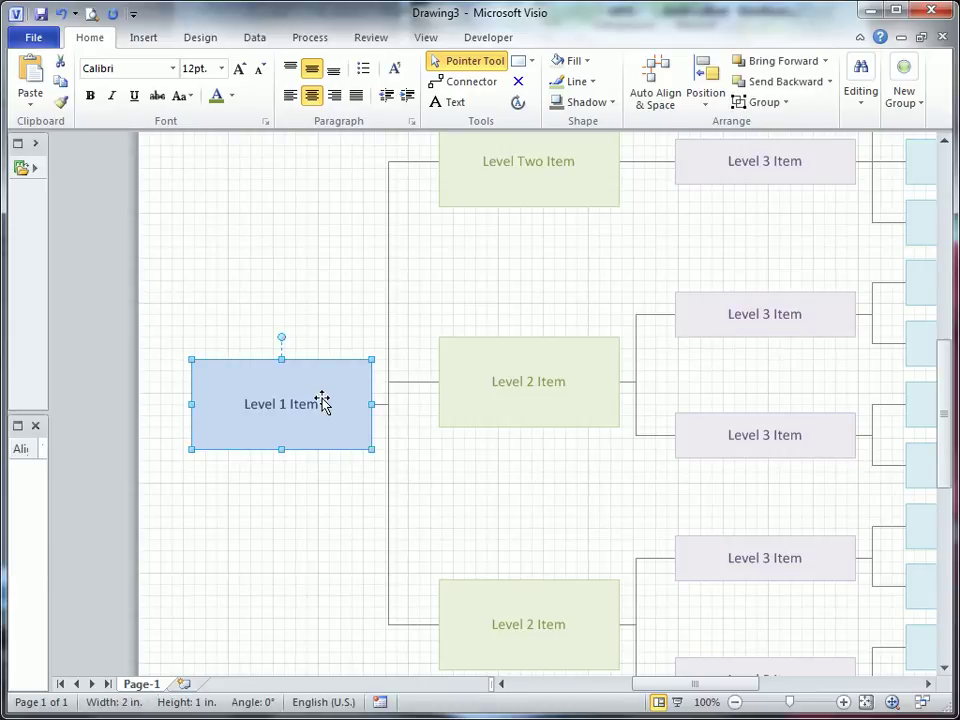
key("Up")
key("Up")
key("Up")
key("Up")
key("Up")
key("Up")
key("Up")
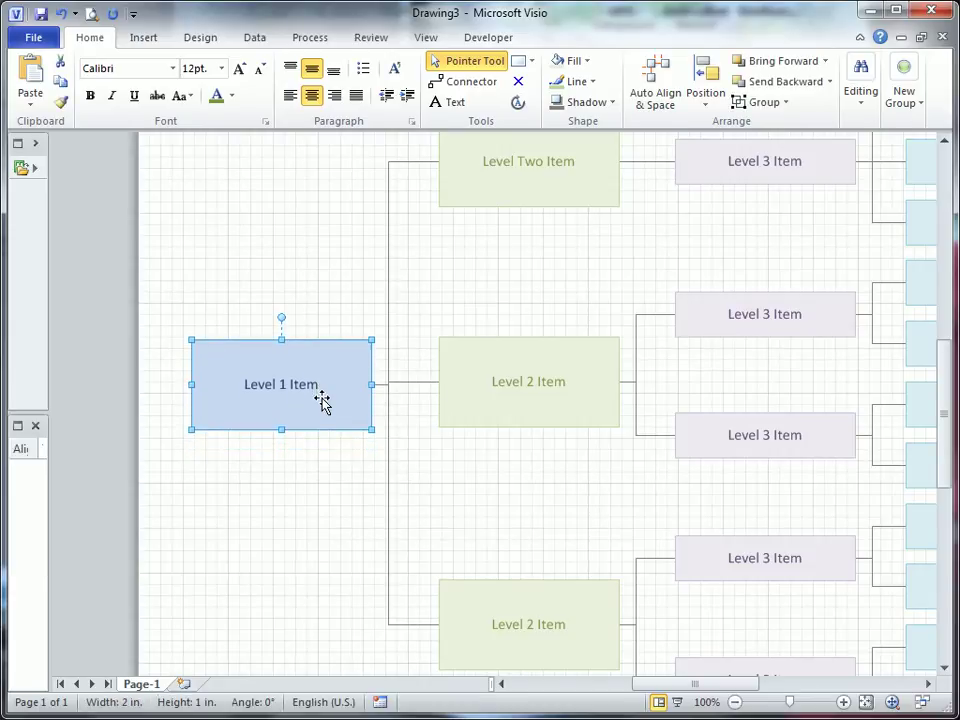
key("Up")
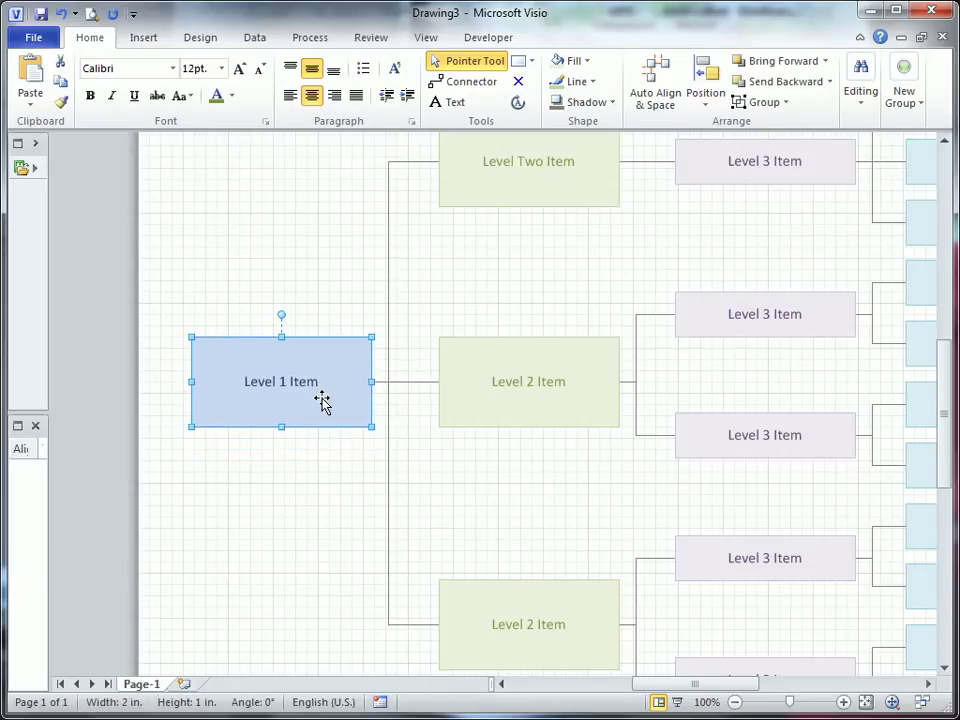
left_click(349, 264)
- Duplicate the topmost Level 3 Item box and place the copy directly beneath it
right_click(400, 286, "ctrl+shift")
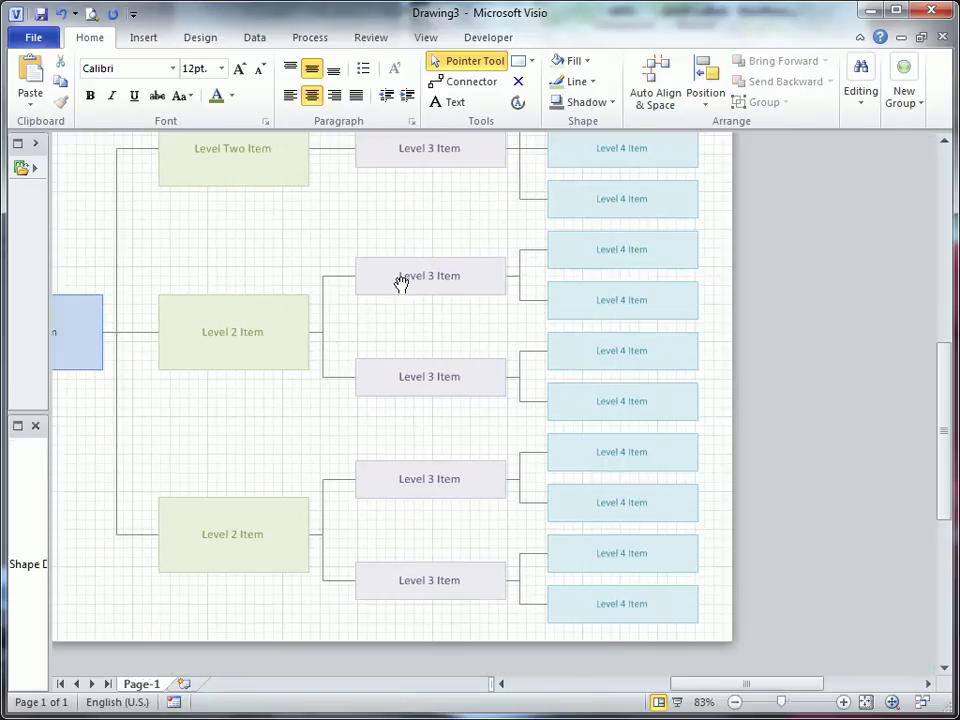
right_click(400, 286, "ctrl+shift")
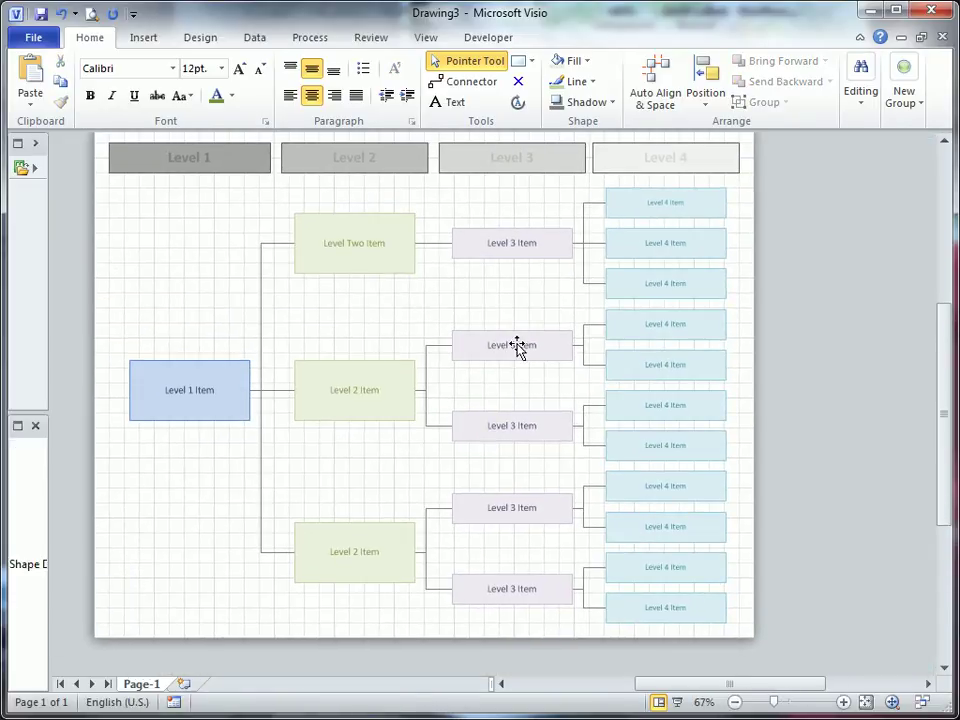
left_click(497, 281, "ctrl+shift")
left_click(516, 319, "ctrl+shift")
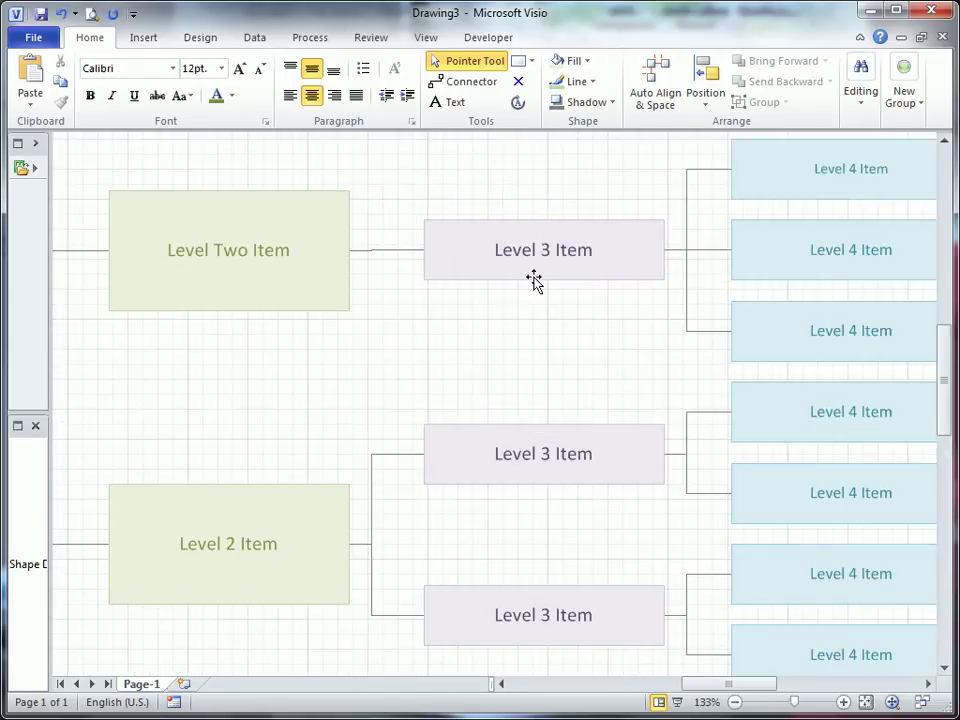
left_click(548, 240)
left_click_drag(579, 251, 570, 339)
- Duplicate the connector at the Level Two Item box and glue the copy from that box to the new Level 3 Item box
left_click(366, 302)
left_click(379, 250)
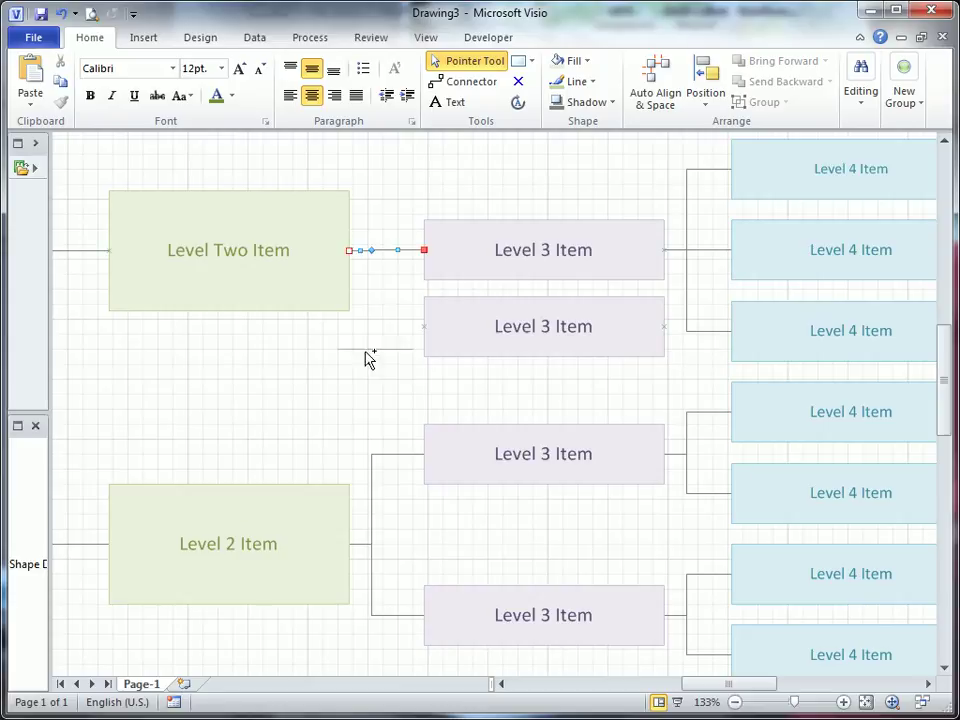
left_click_drag(366, 364, 358, 380)
left_click_drag(340, 313, 349, 251)
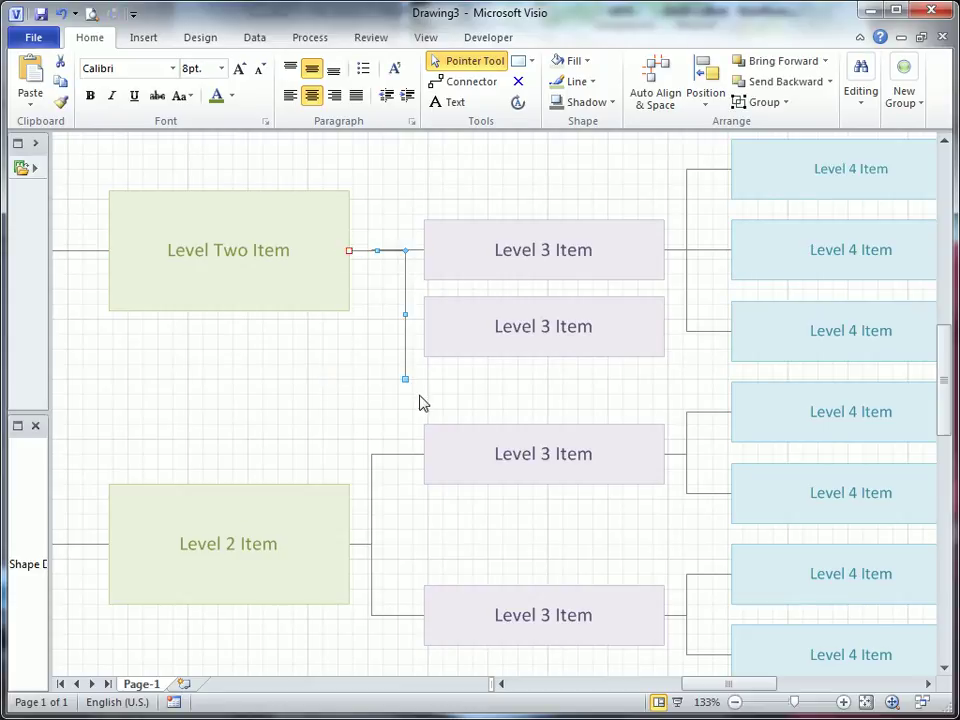
left_click_drag(407, 374, 424, 326)
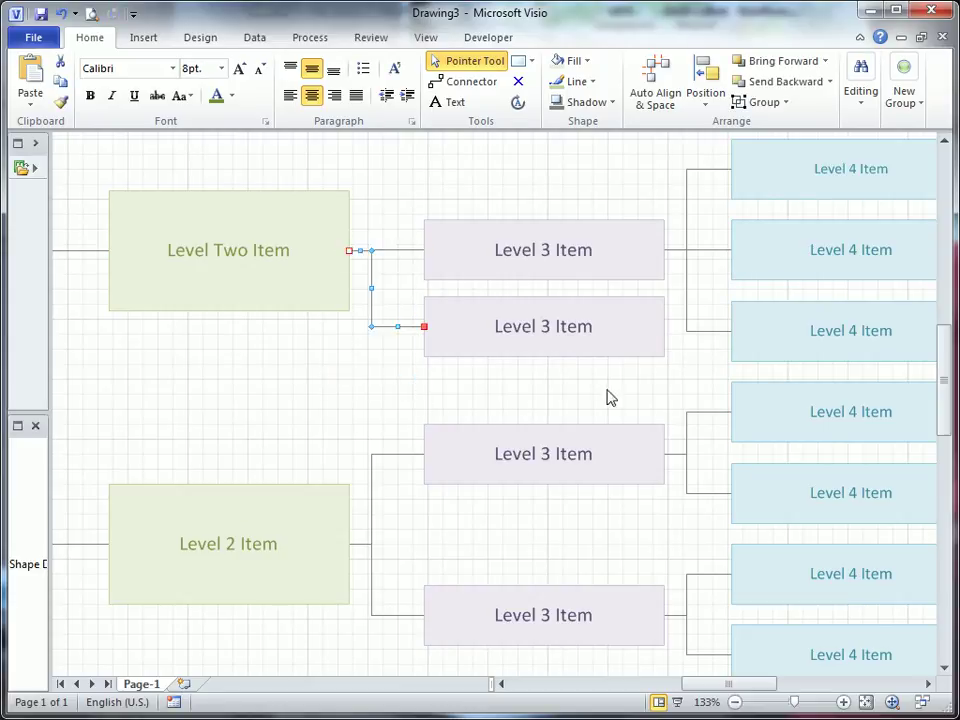
- Nudge the Level Two Item box down until it is centered between its two Level 3 Item boxes
left_click(654, 390)
left_click_drag(557, 336, 536, 348)
scroll(536, 348, "down", 3, "ctrl")
left_click(330, 250)
key("Down")
key("Down")
key("Down")
key("Down")
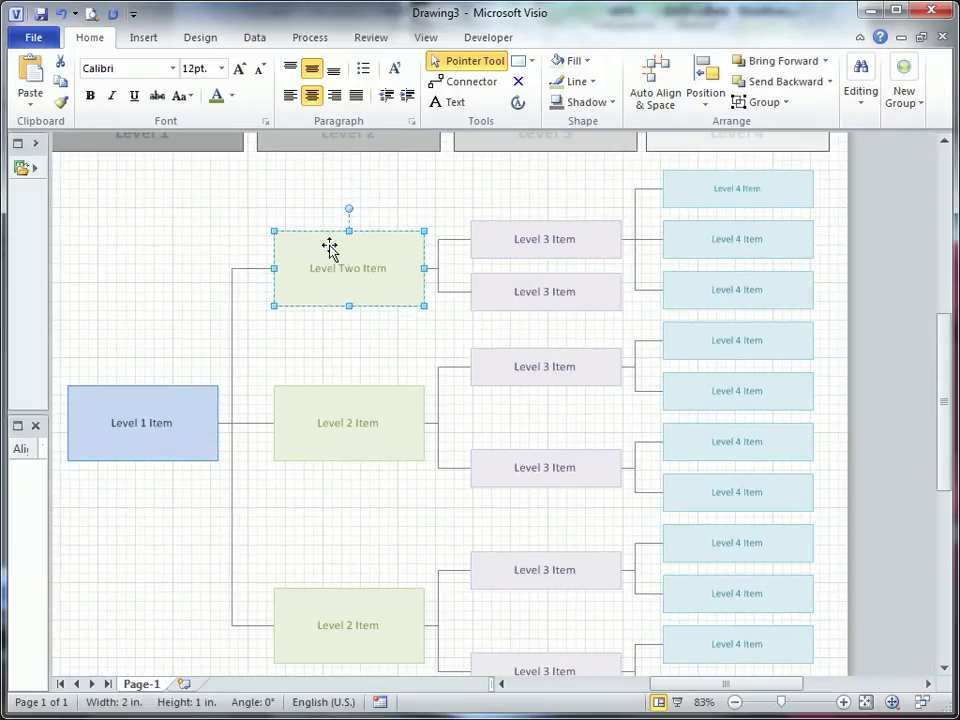
key("Up")
key("Escape")
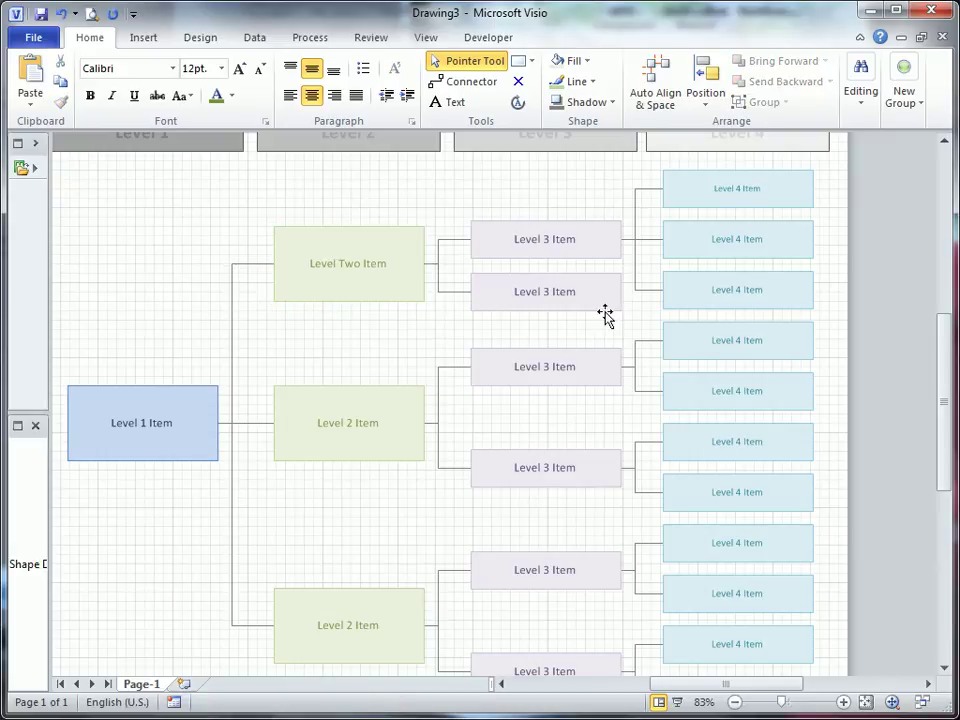
left_click(480, 274, "ctrl+shift")
left_click_drag(521, 283, 474, 315)
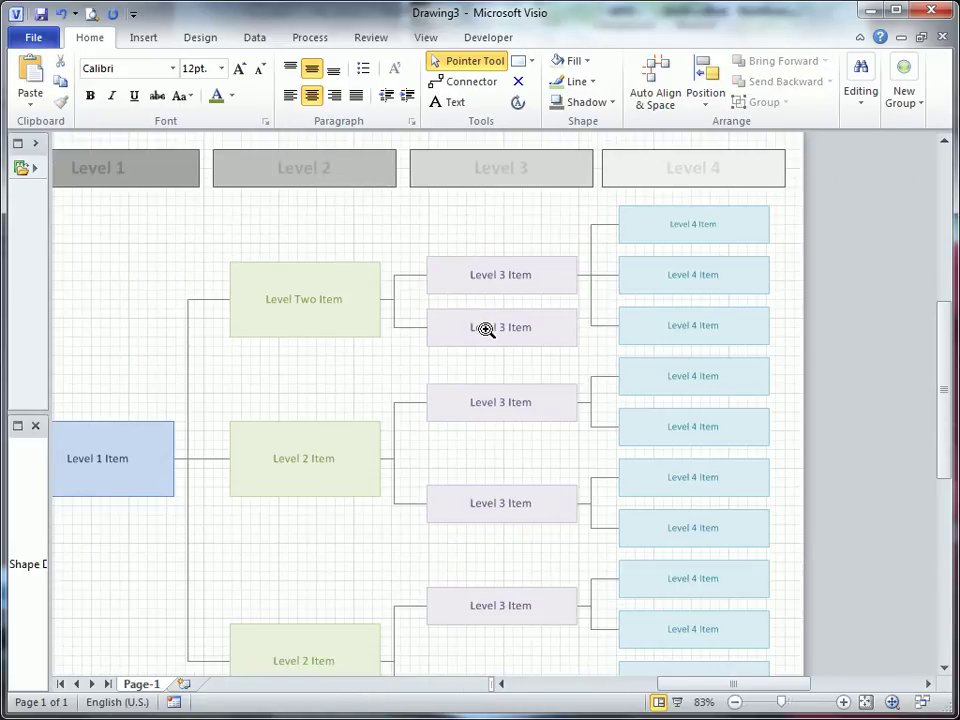
right_click(530, 260, "ctrl+shift")
left_click_drag(530, 260, 581, 294)
left_click(570, 238)
double_click(579, 249)
double_click(604, 289)
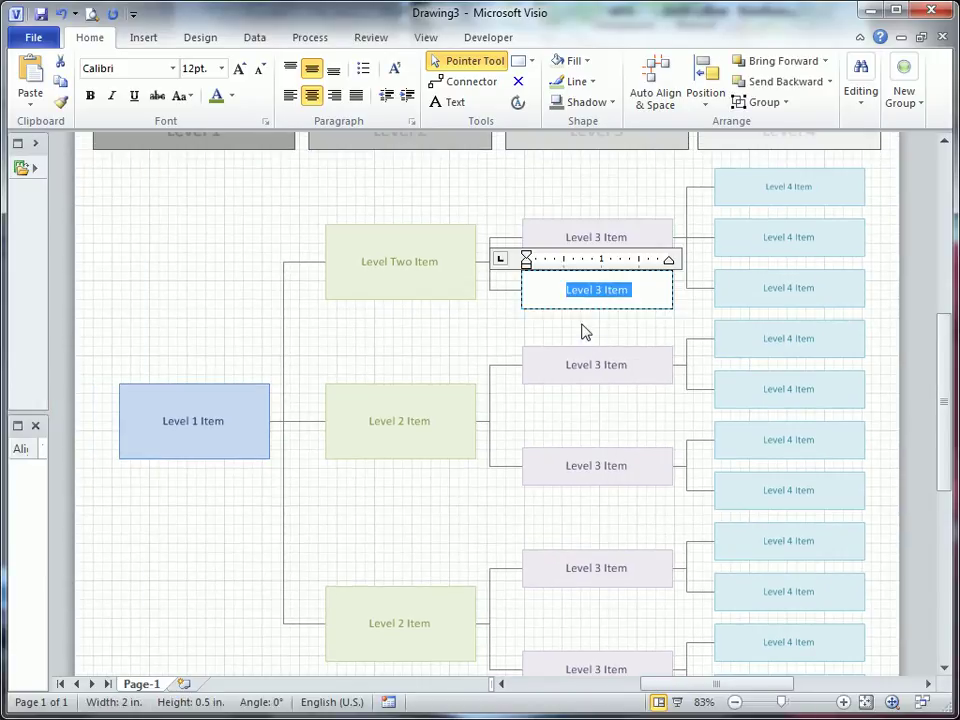
double_click(583, 367)
left_click(430, 348)
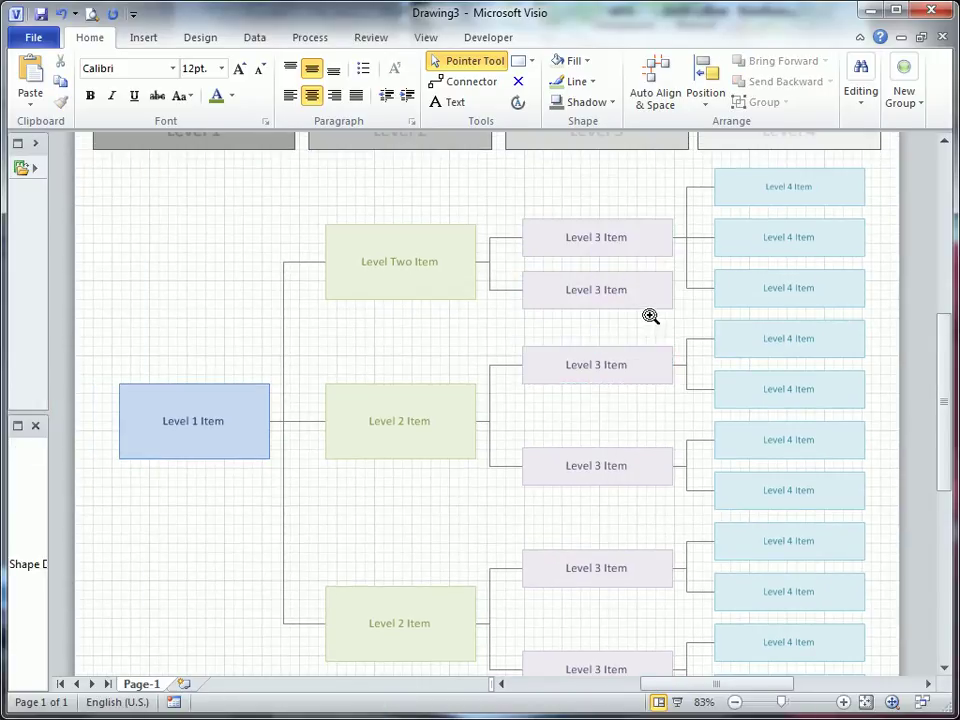
scroll(672, 270, "down", 1)
scroll(606, 281, "right", 1)
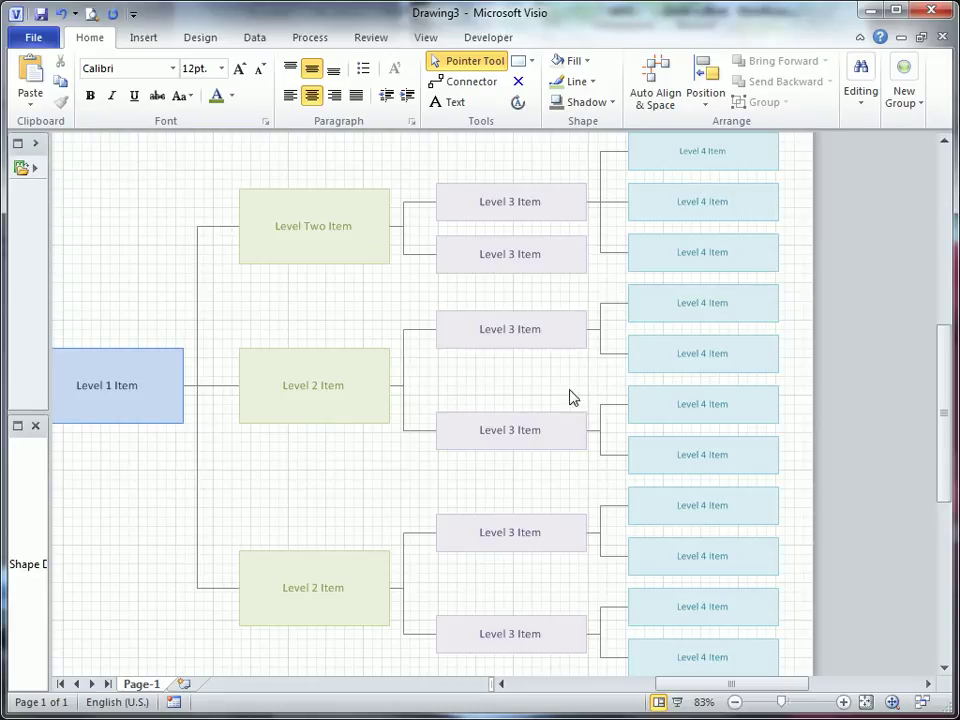
- Turn off Align With Column Header for the Level Two Item box and move it up and sideways toward the Level 3 column
right_click(388, 279, "ctrl+shift")
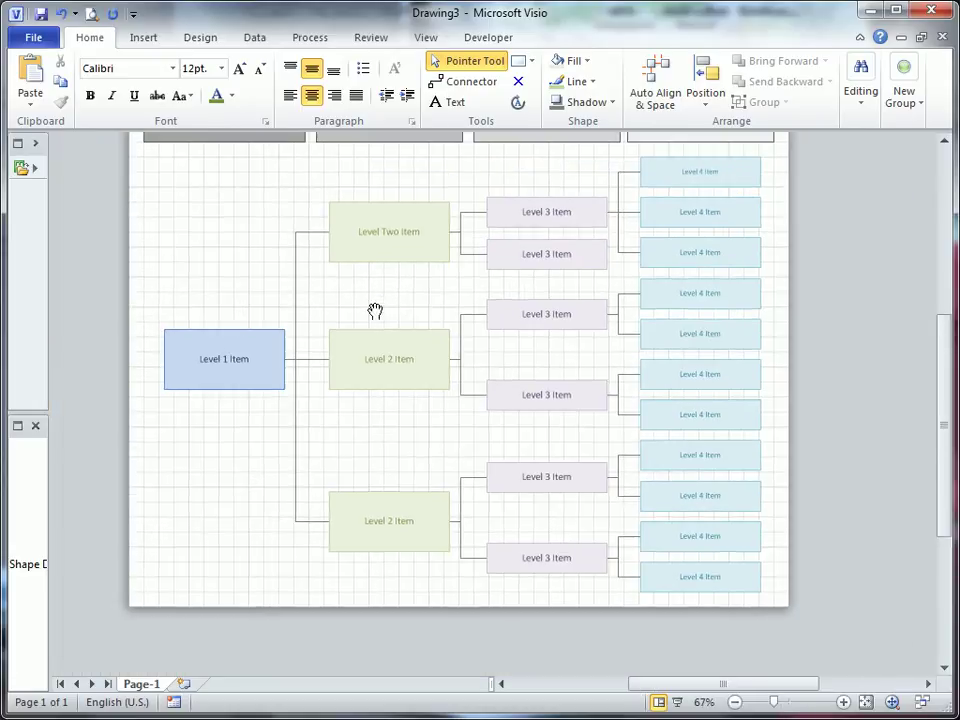
left_click(386, 243)
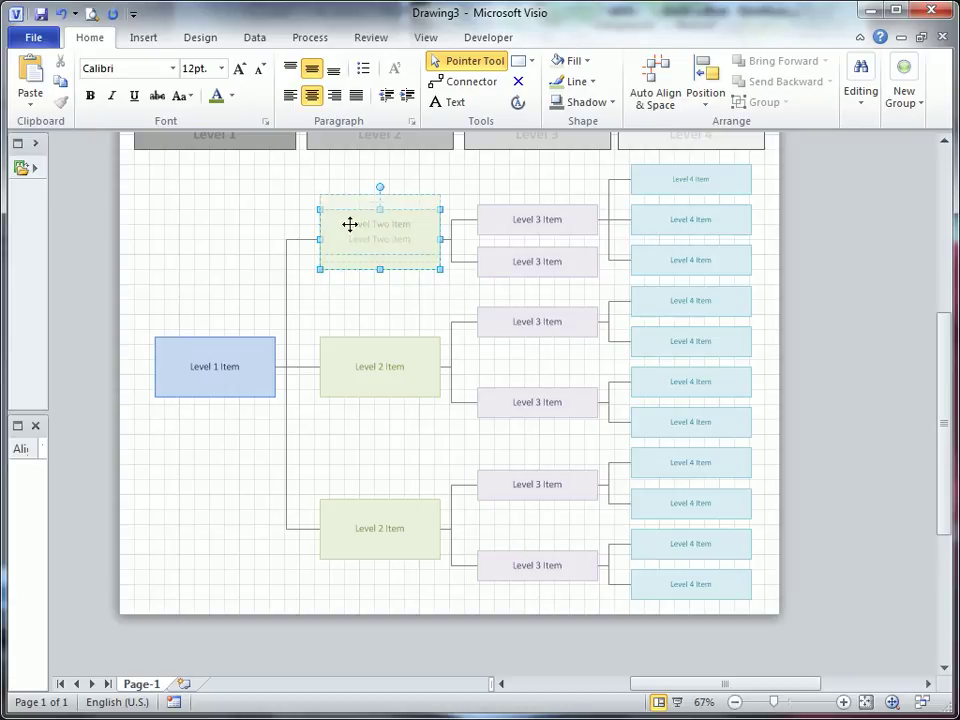
right_click(361, 239)
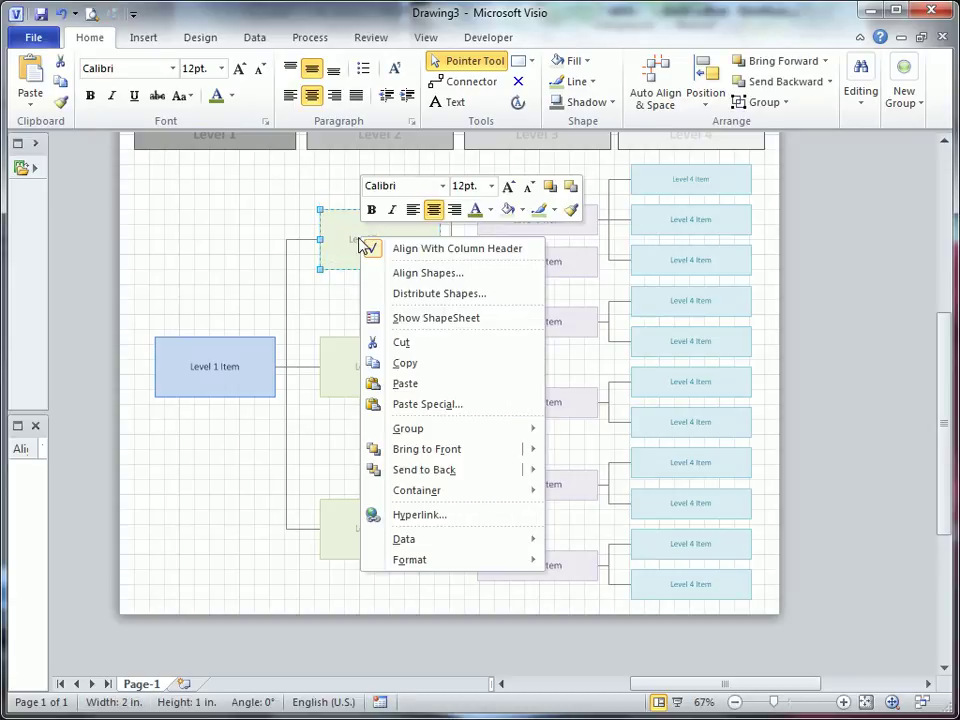
left_click(464, 249)
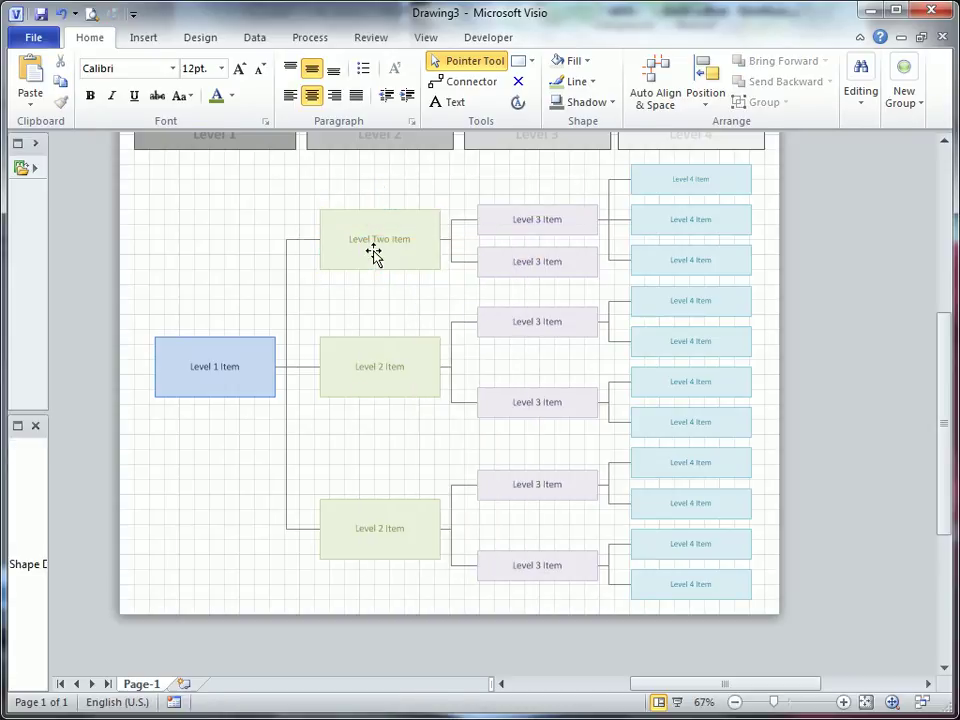
left_click_drag(375, 252, 404, 214)
left_click(395, 285)
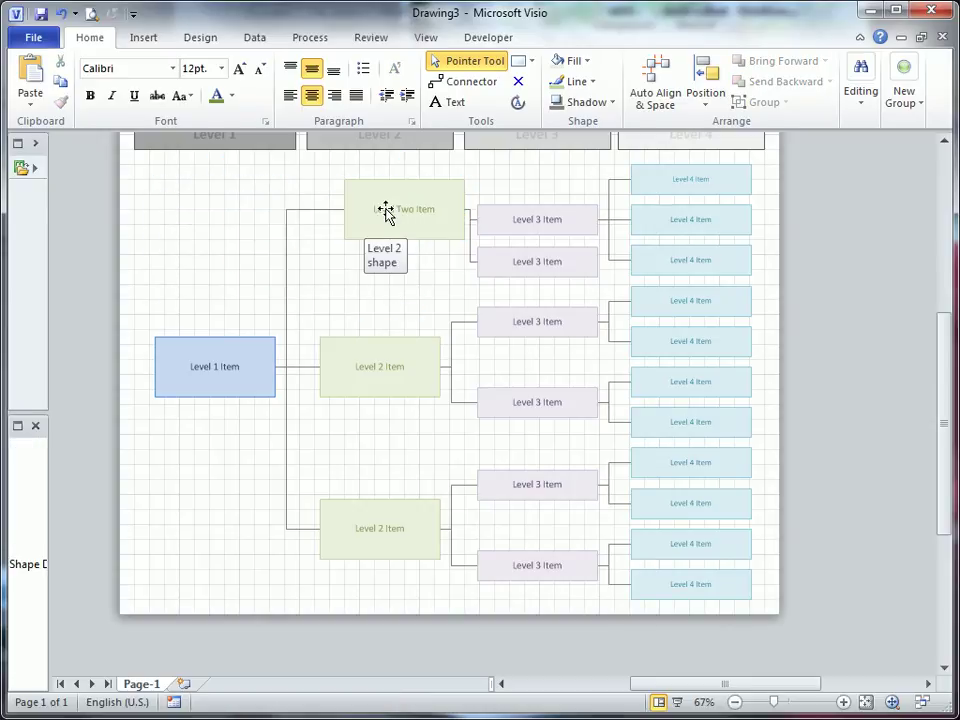
- Return the Level Two Item box beside its two Level 3 Item boxes and turn Align With Column Header back on
left_click_drag(396, 210, 372, 243)
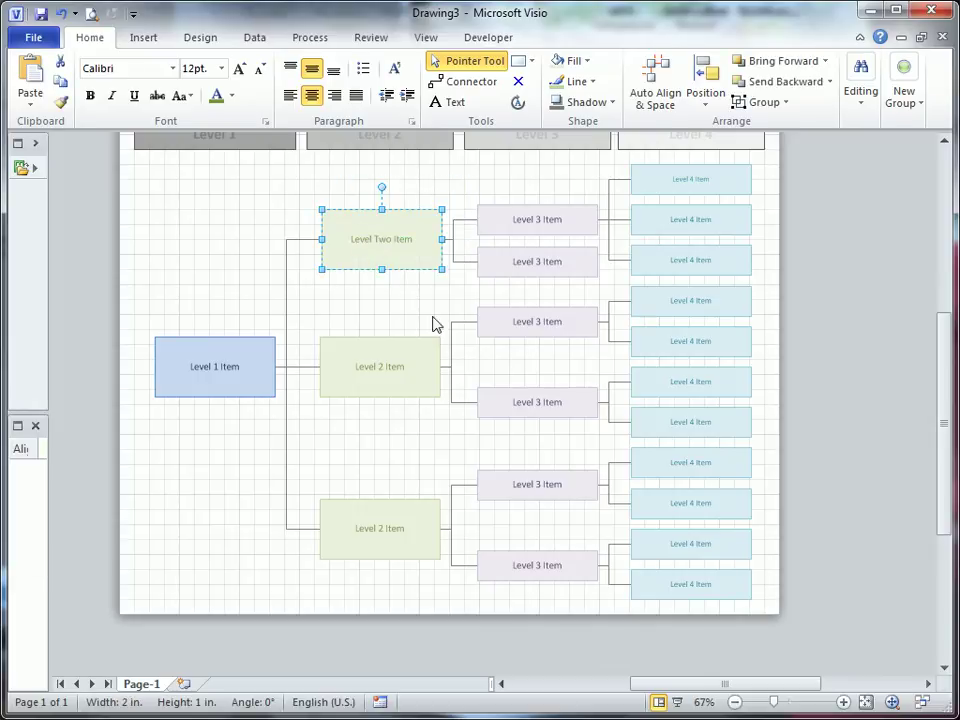
right_click(380, 237)
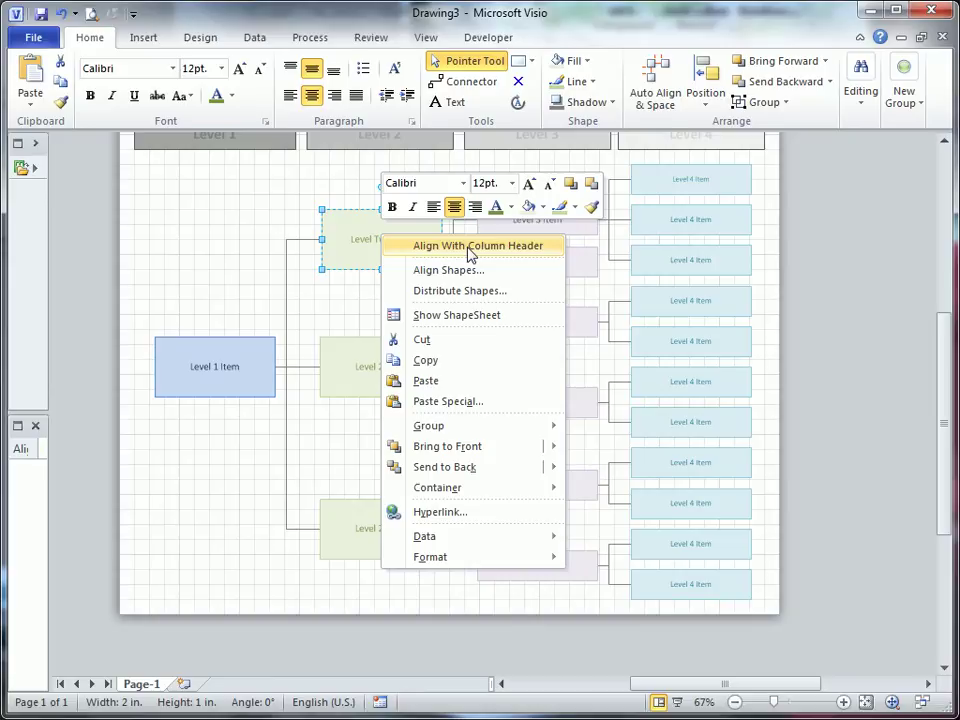
left_click(470, 246)
left_click_drag(376, 262, 341, 249)
left_click_drag(826, 273, 821, 300)
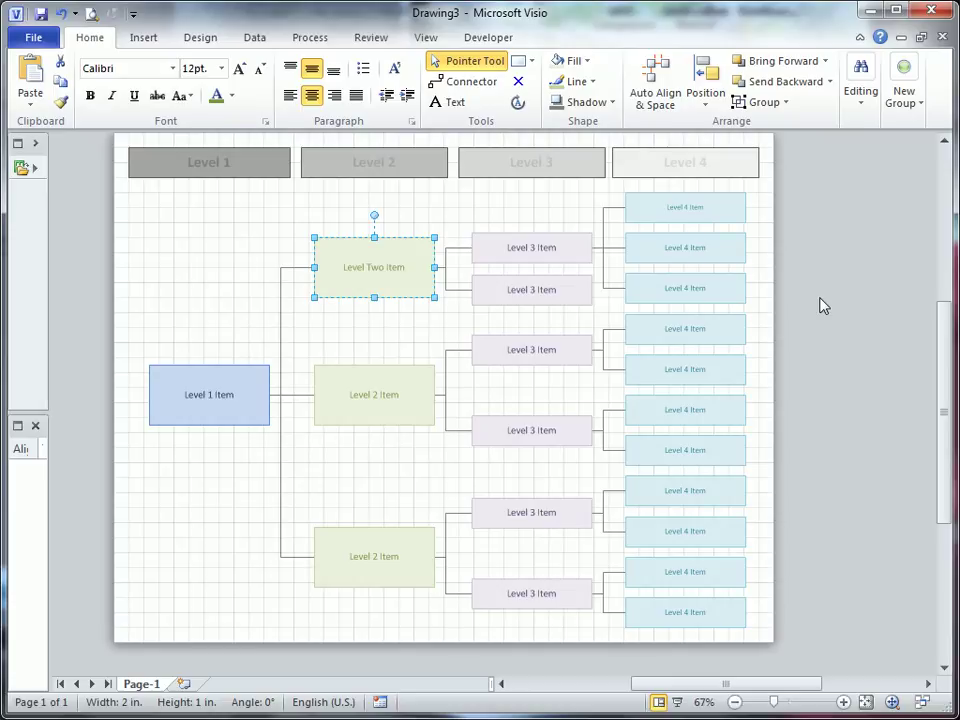
left_click(223, 264)
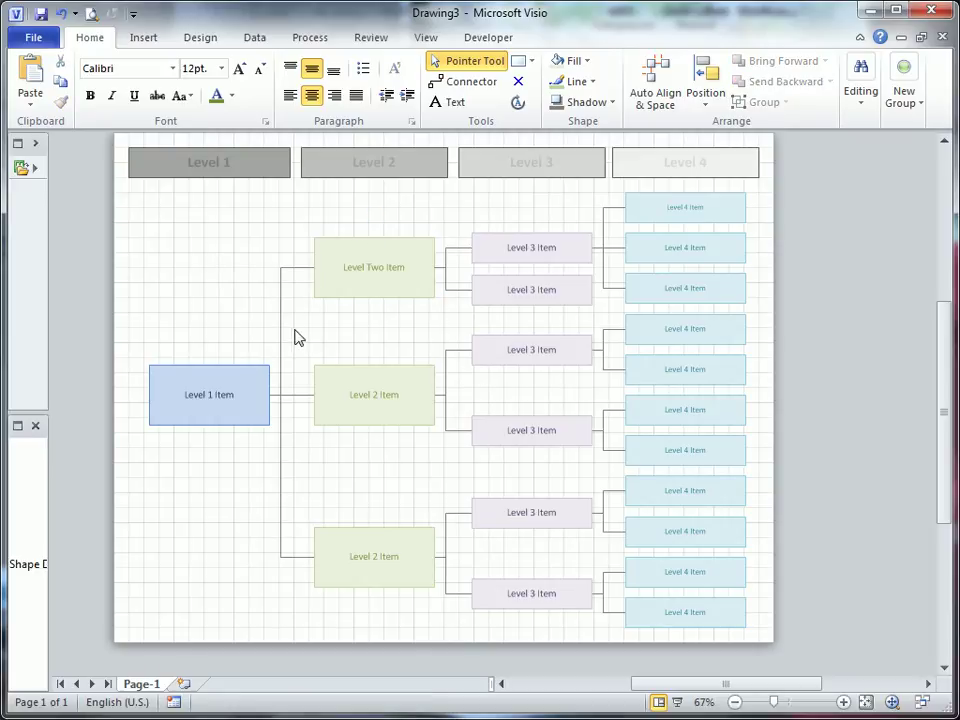
- Examine the hierarchy diagram at several magnifications, including a close-up of the Level Two Item box and the whole page
left_click(391, 330, "ctrl+shift")
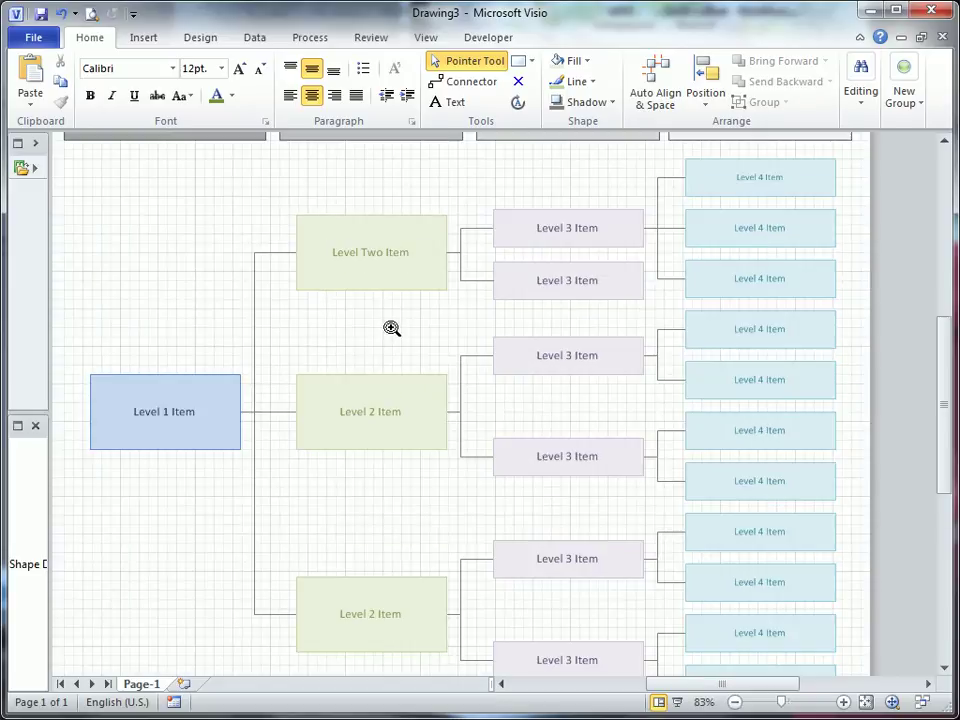
left_click(395, 325, "ctrl+shift")
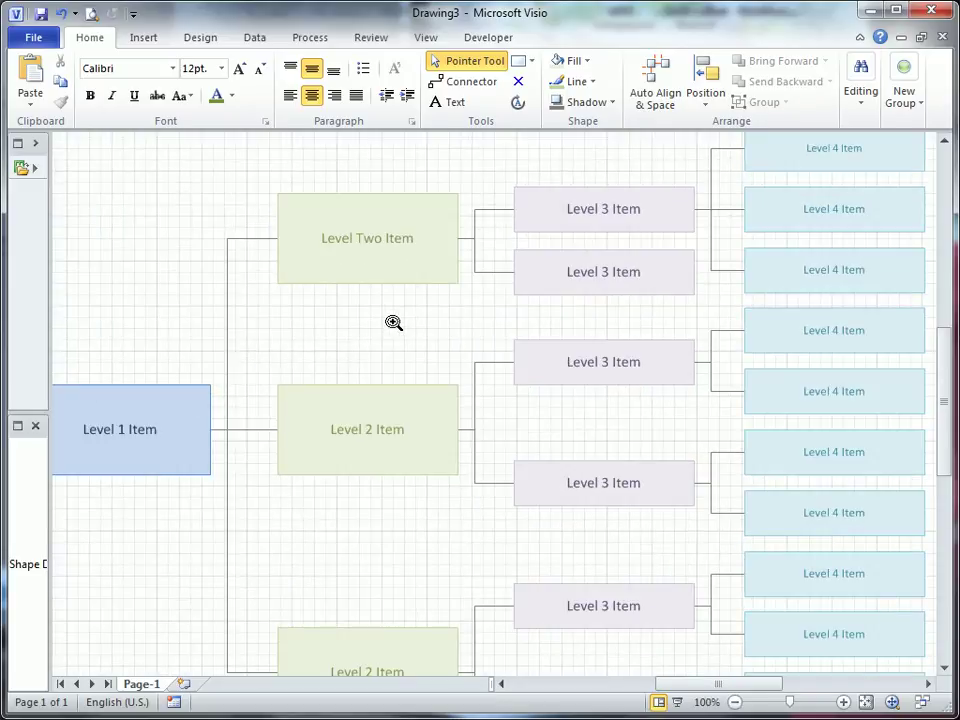
right_click(393, 323, "ctrl+shift")
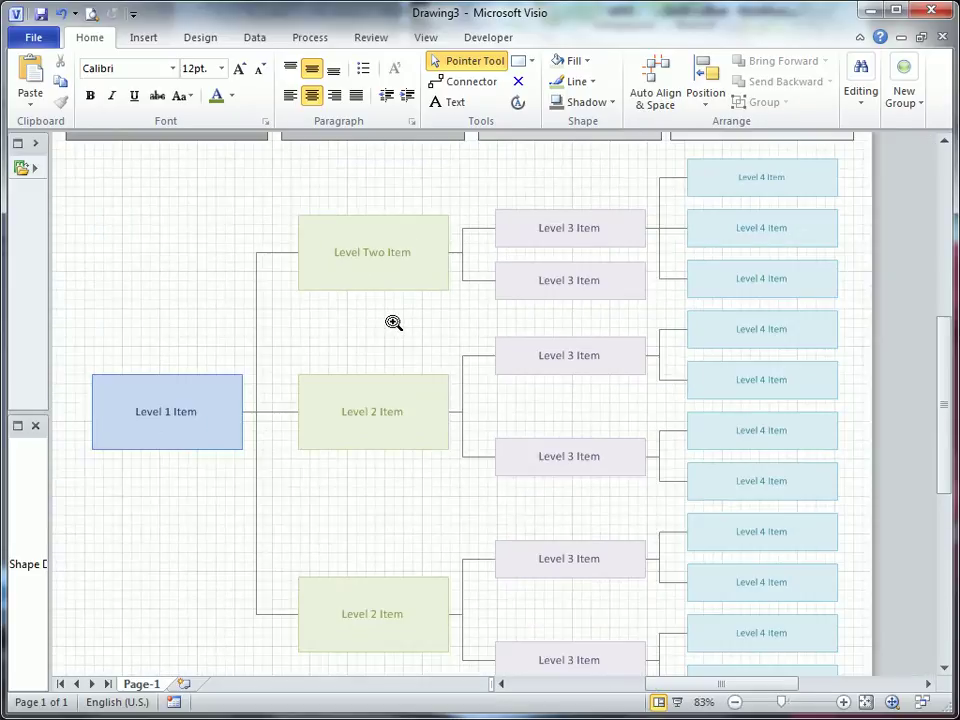
right_click(393, 324, "ctrl+shift")
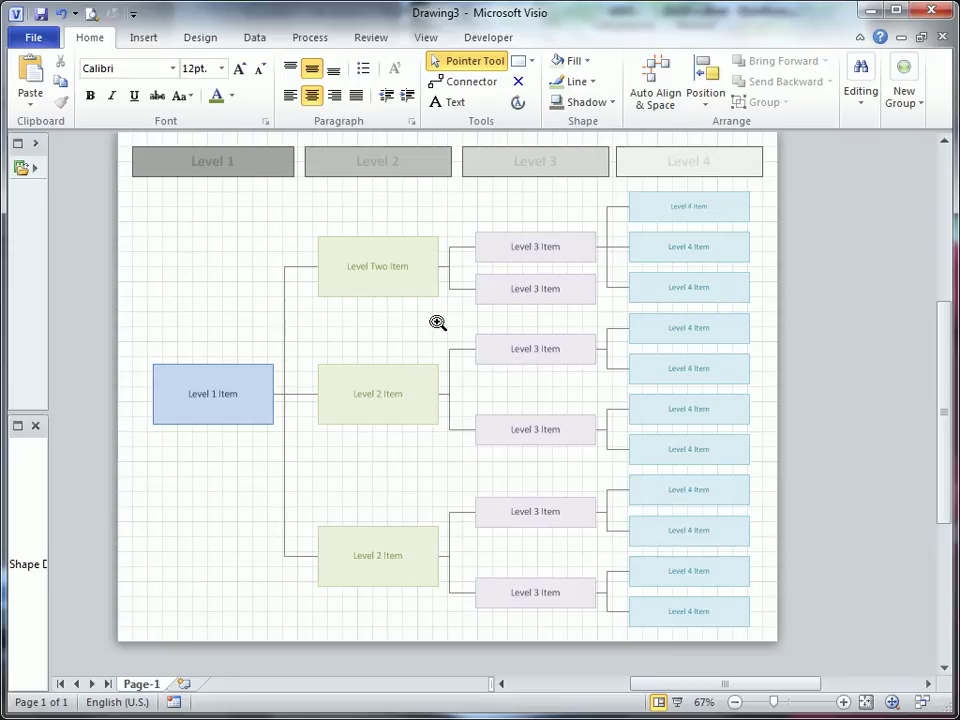
mouse_move(495, 320)
left_mouse_down()
mouse_move(208, 328)
mouse_move(537, 279)
mouse_move(534, 302)
mouse_move(498, 305)
left_mouse_up()
left_click_drag(298, 206, 448, 315)
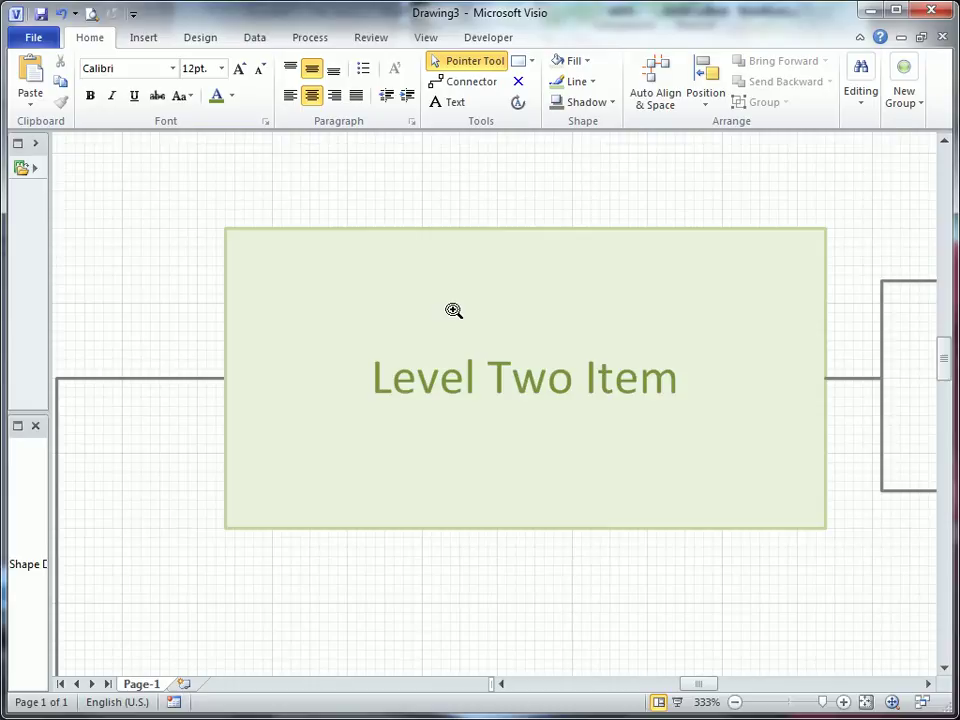
scroll(454, 311, "down", 4)
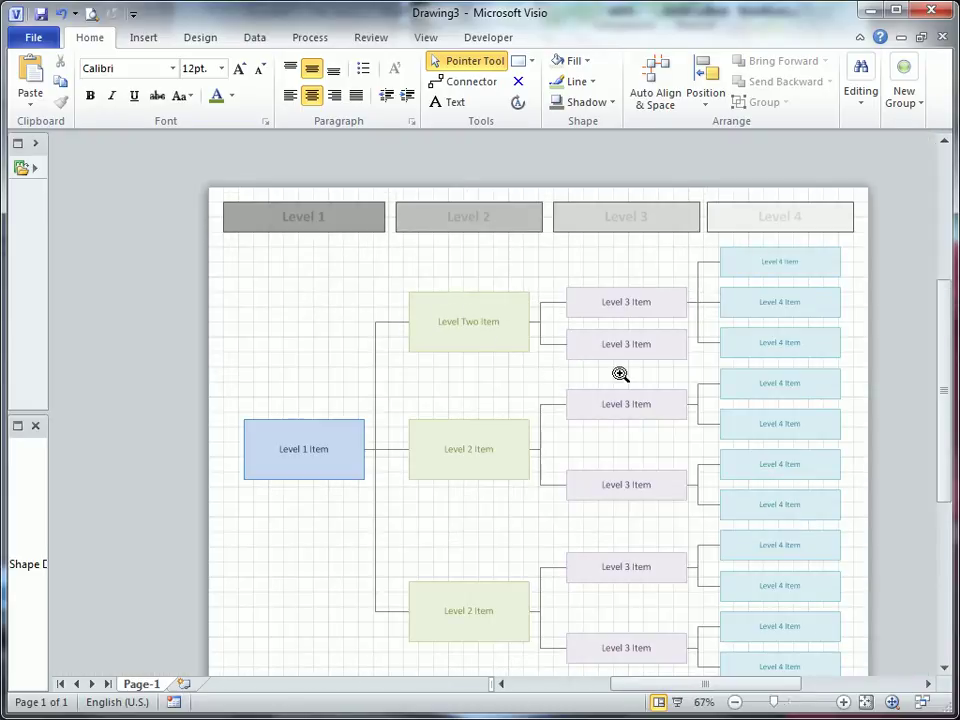
left_click_drag(663, 374, 601, 334)
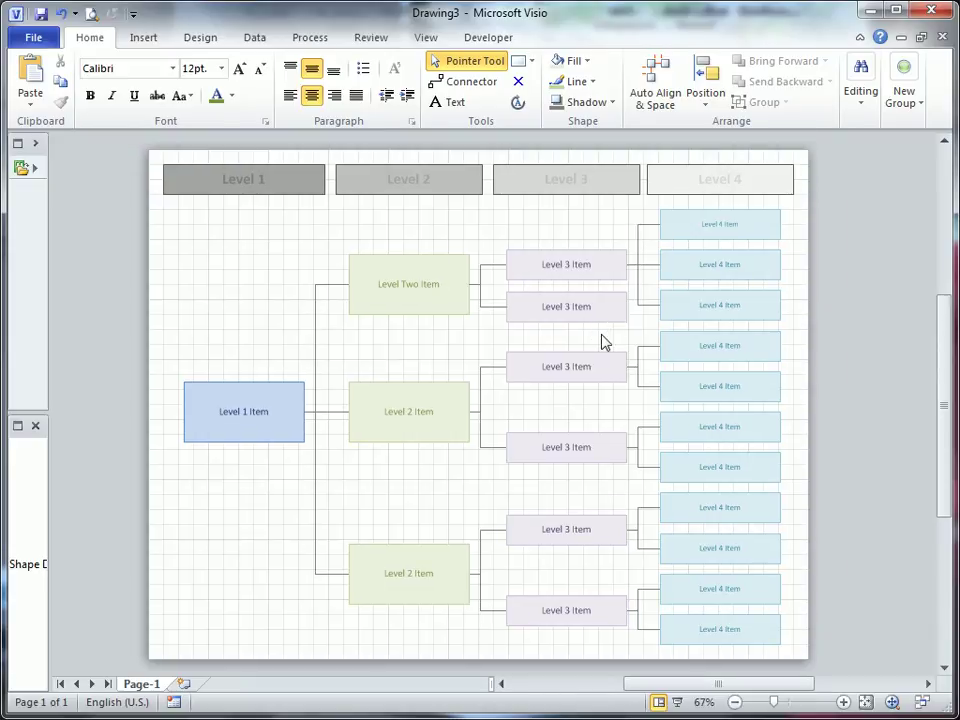